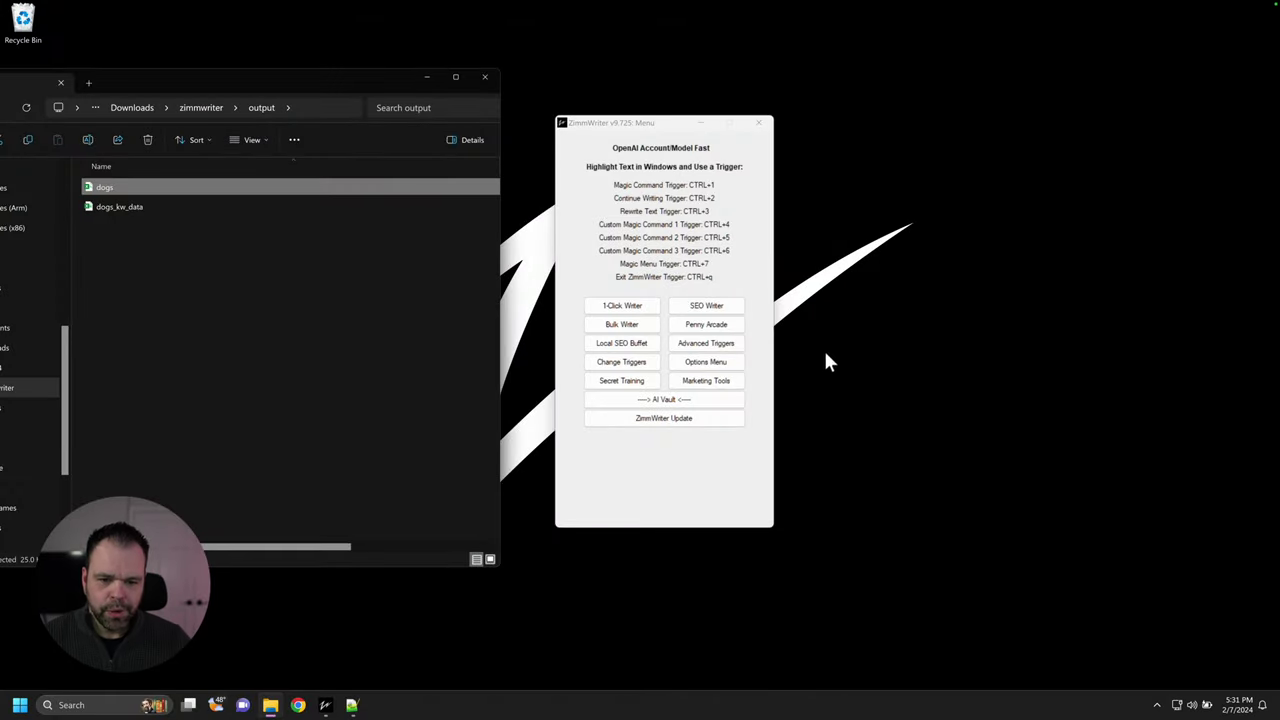
Open SEO Keywords to Titles from AI Vault and place its window right of the main menu.
click(686, 403)
click(631, 293)
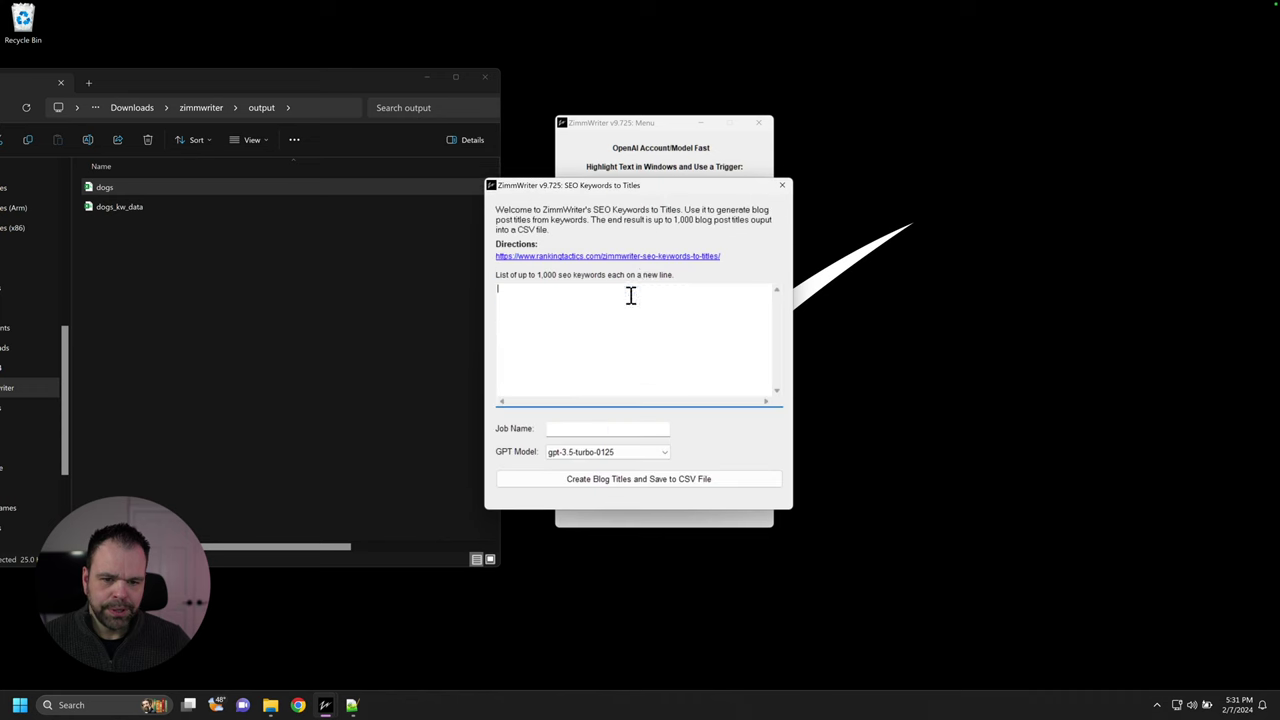
drag(658, 186, 805, 172)
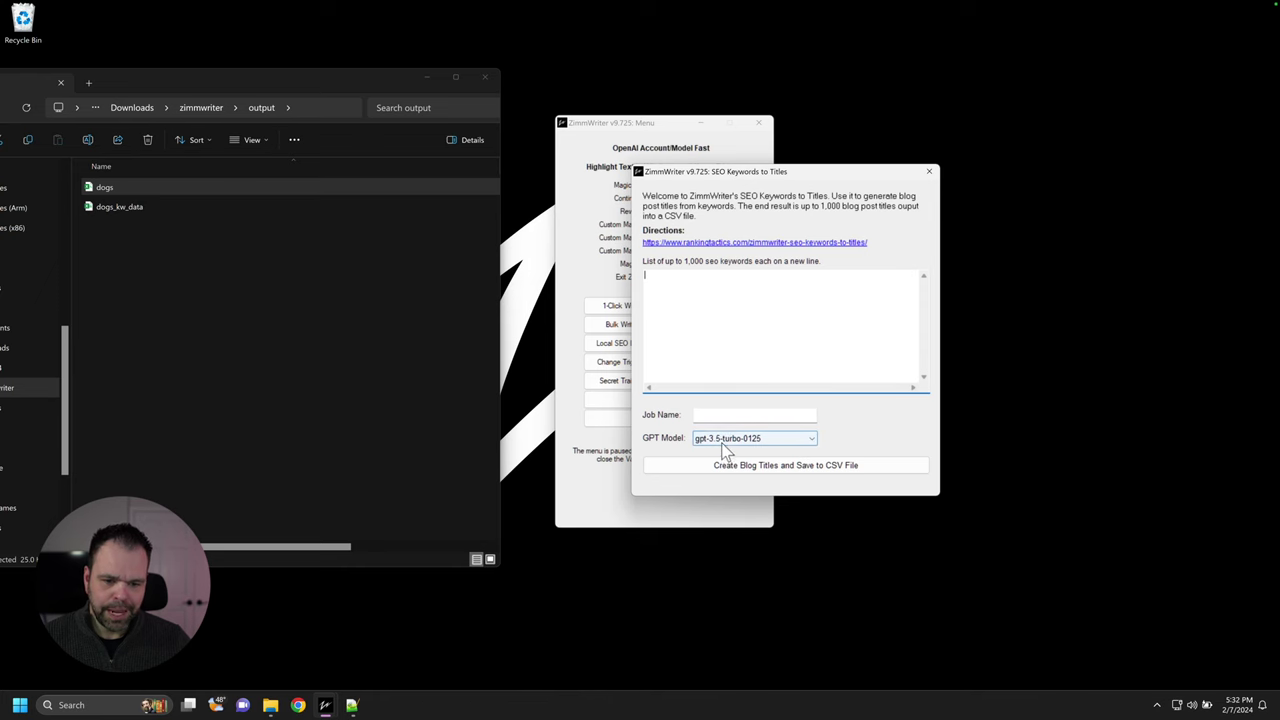
Open dogs_kw_data in Excel and copy the keyword column B.
double_click(138, 205)
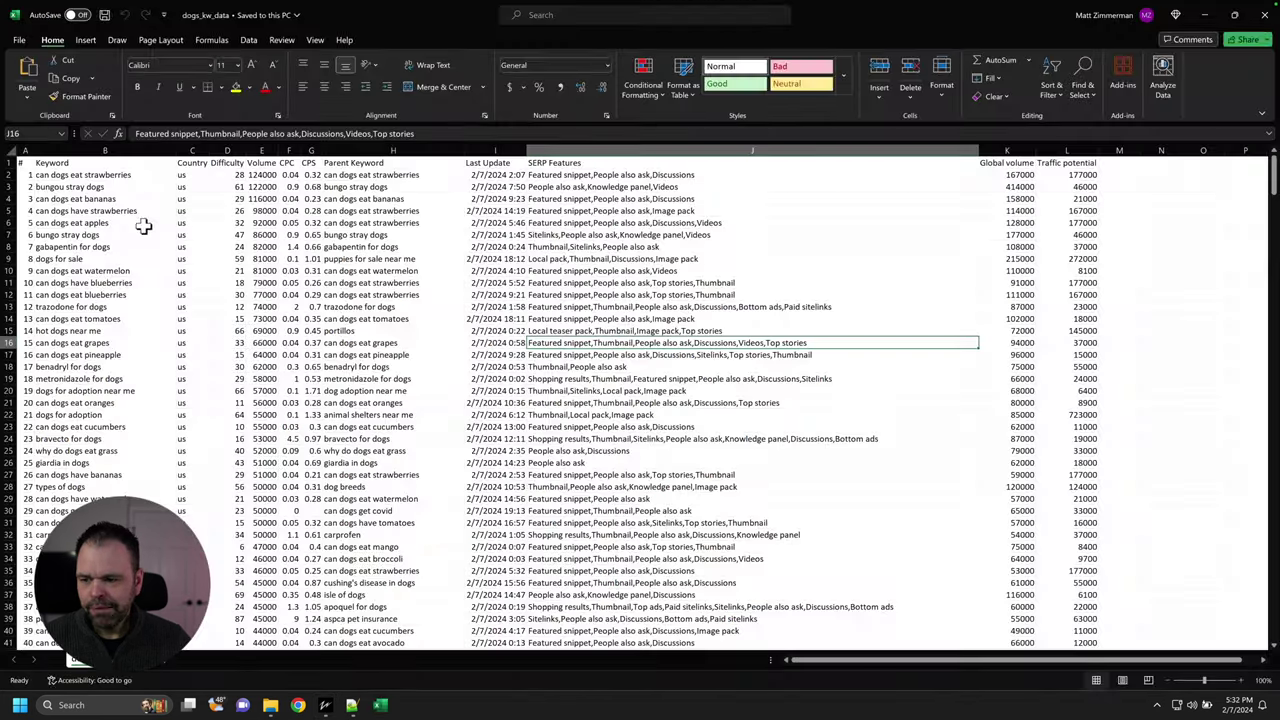
click(105, 176)
scroll(126, 445, down, 7)
scroll(92, 458, down, 6)
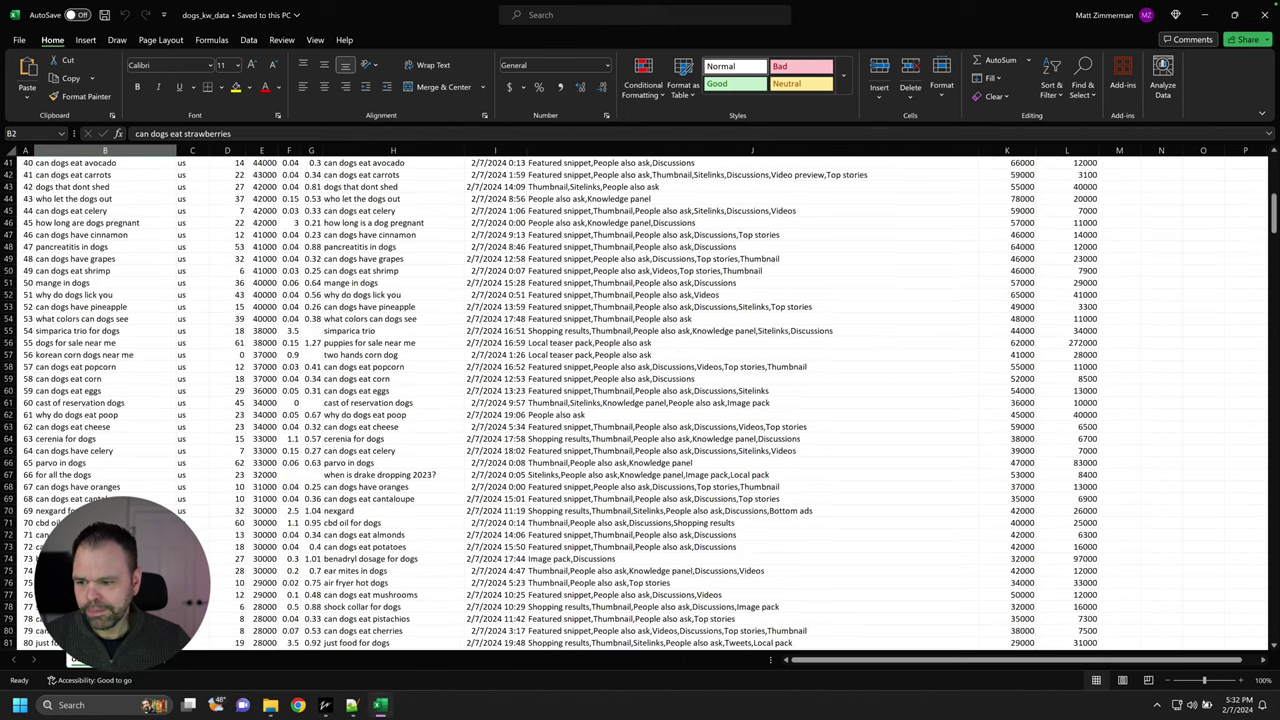
shift+click(85, 283)
key(ctrl+c)
Paste the dog keywords into ZimmWriter's keyword list, then select the dogs results file.
click(1206, 15)
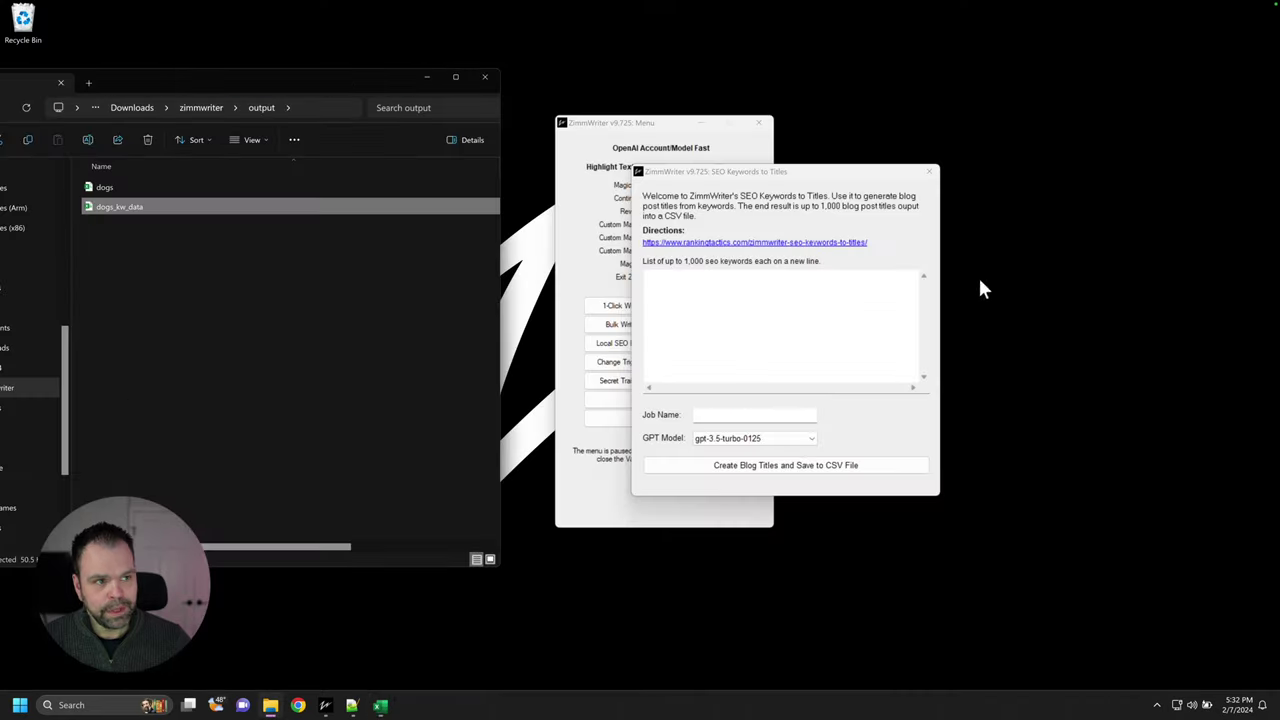
click(845, 314)
key(ctrl+v)
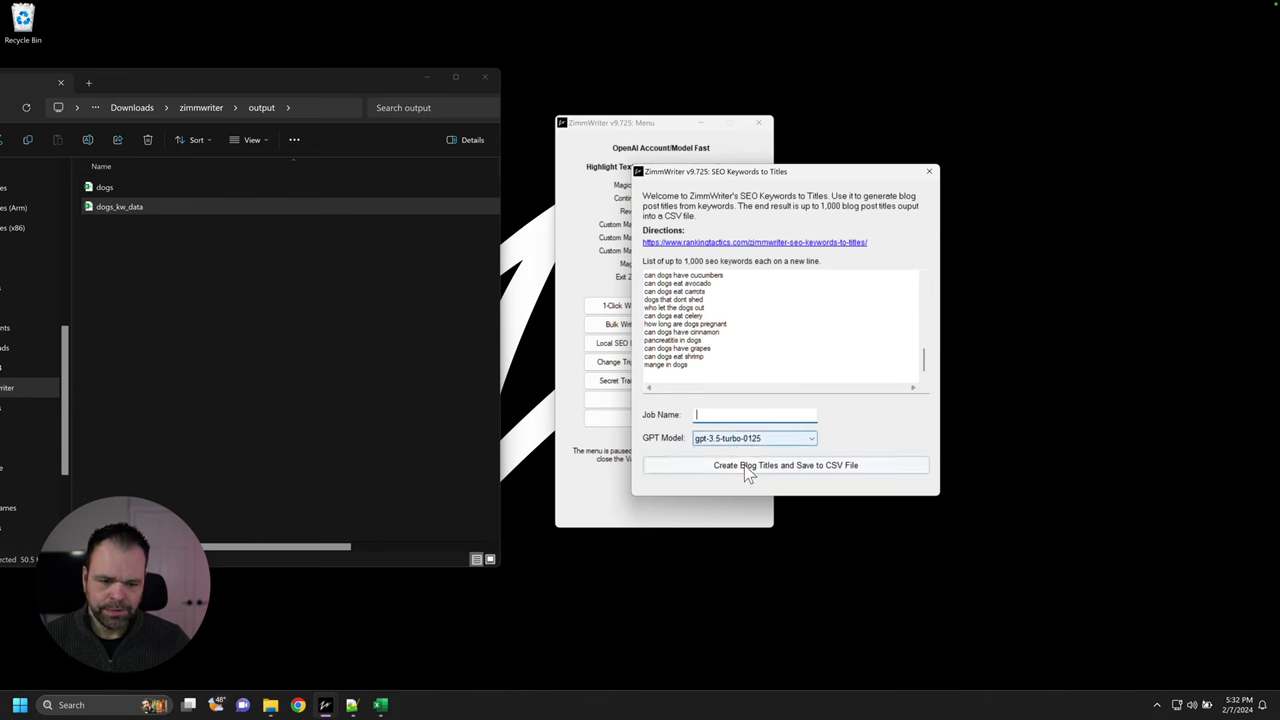
click(114, 187)
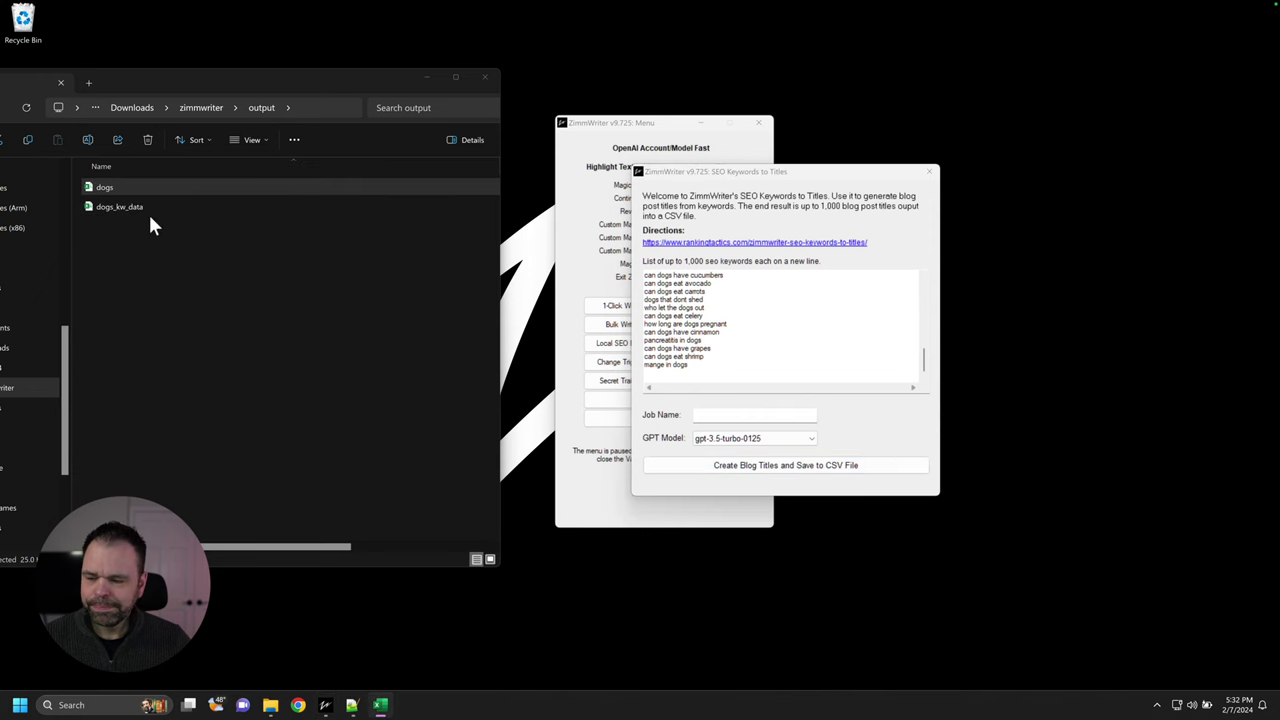
Open the dogs results workbook and AutoFit every column width.
key(Return)
click(941, 82)
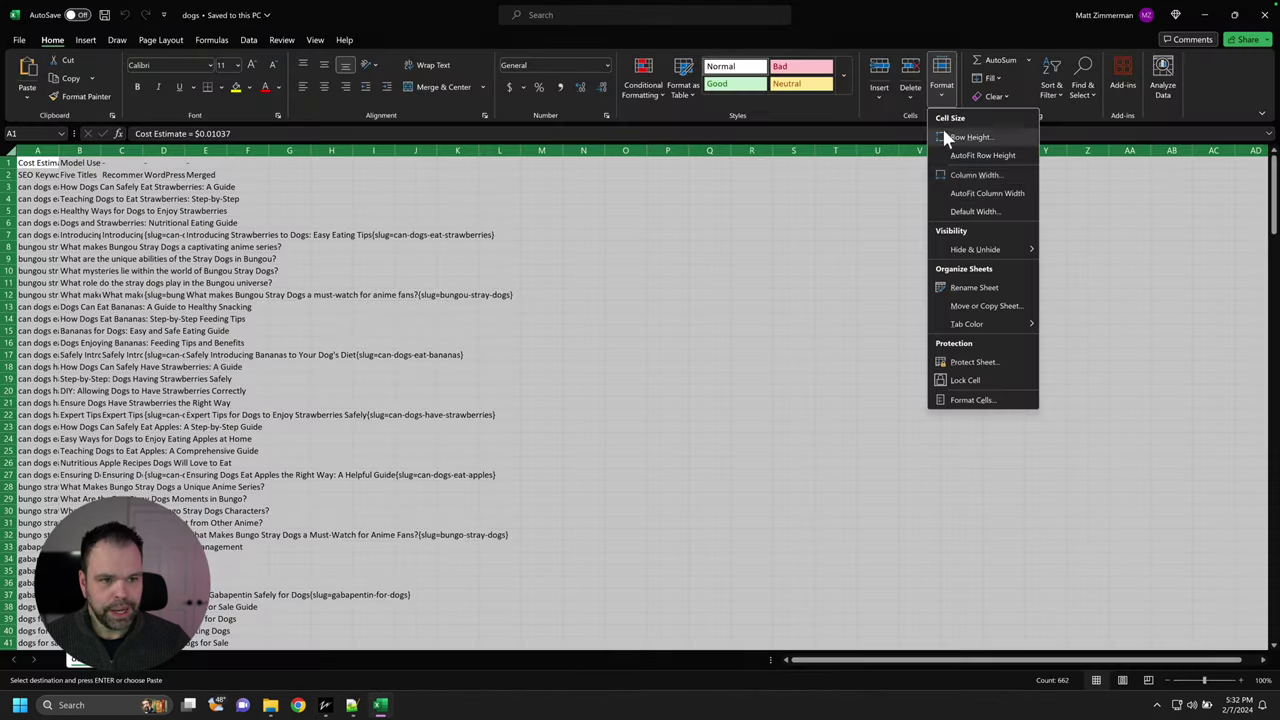
click(968, 196)
click(1249, 680)
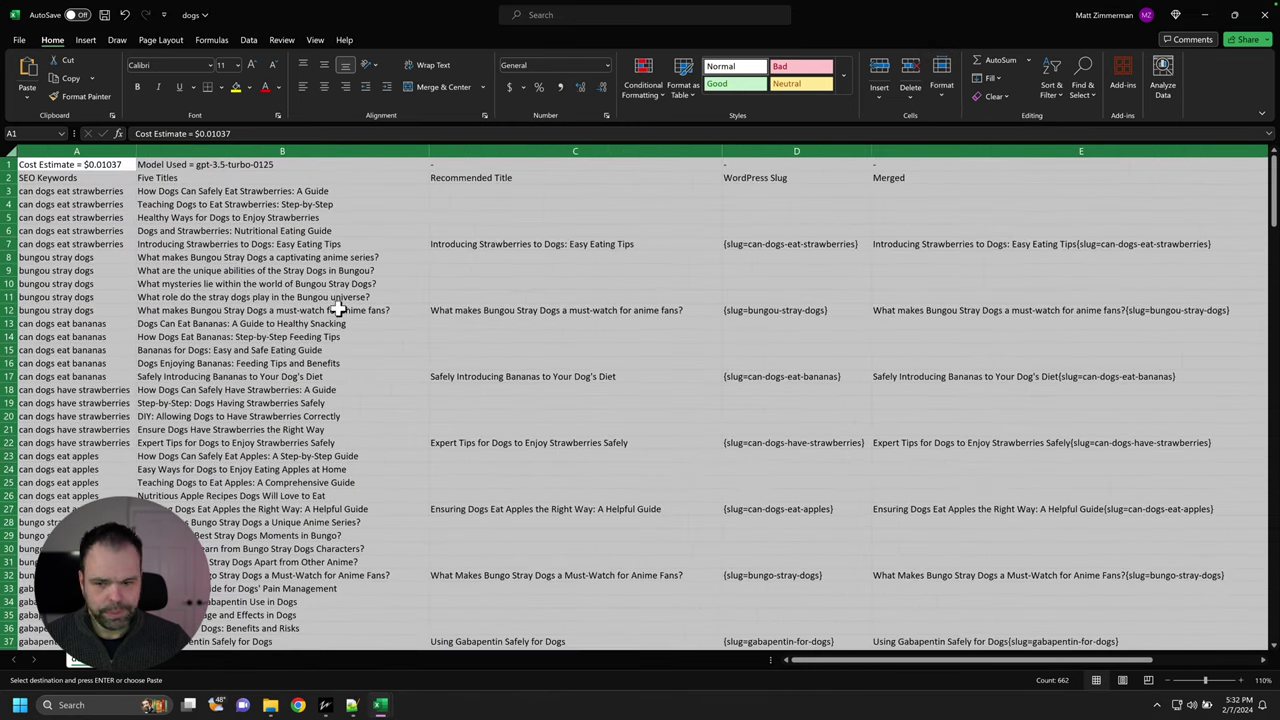
Compare the five 'can dogs eat strawberries' titles in B3:B7 with recommended title C7 and its slug.
click(142, 230)
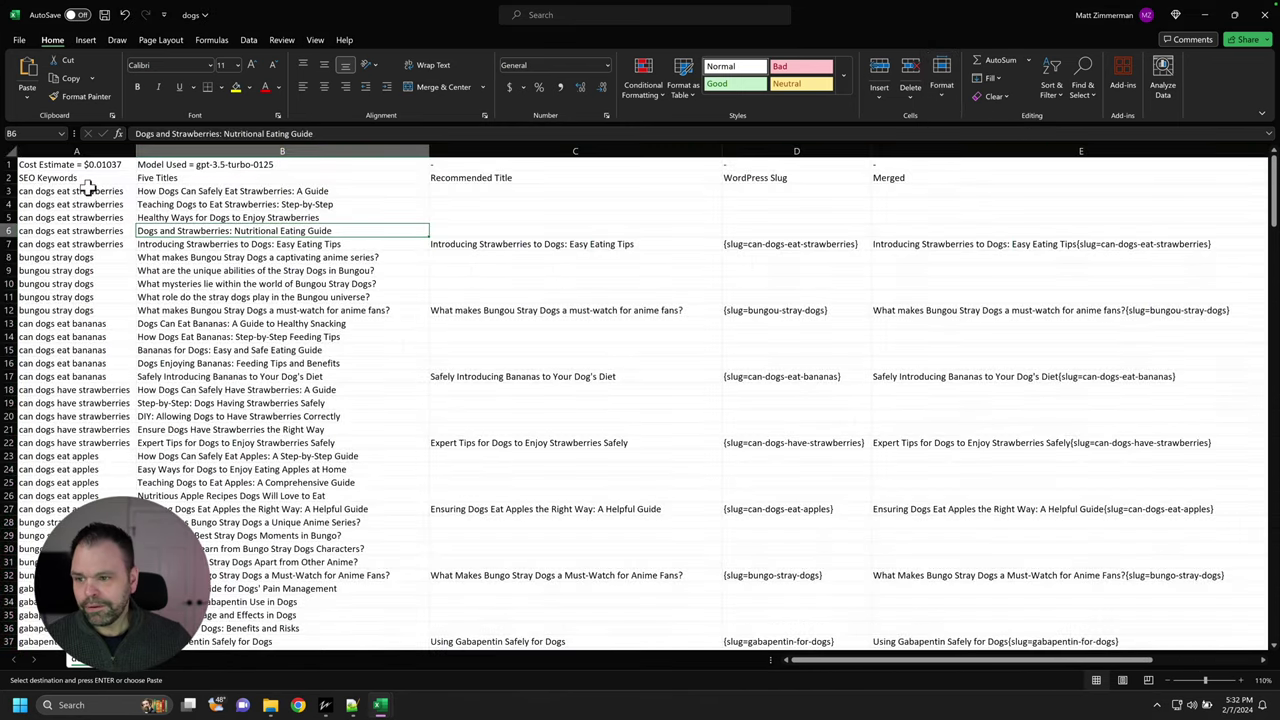
drag(88, 190, 100, 244)
drag(180, 190, 204, 244)
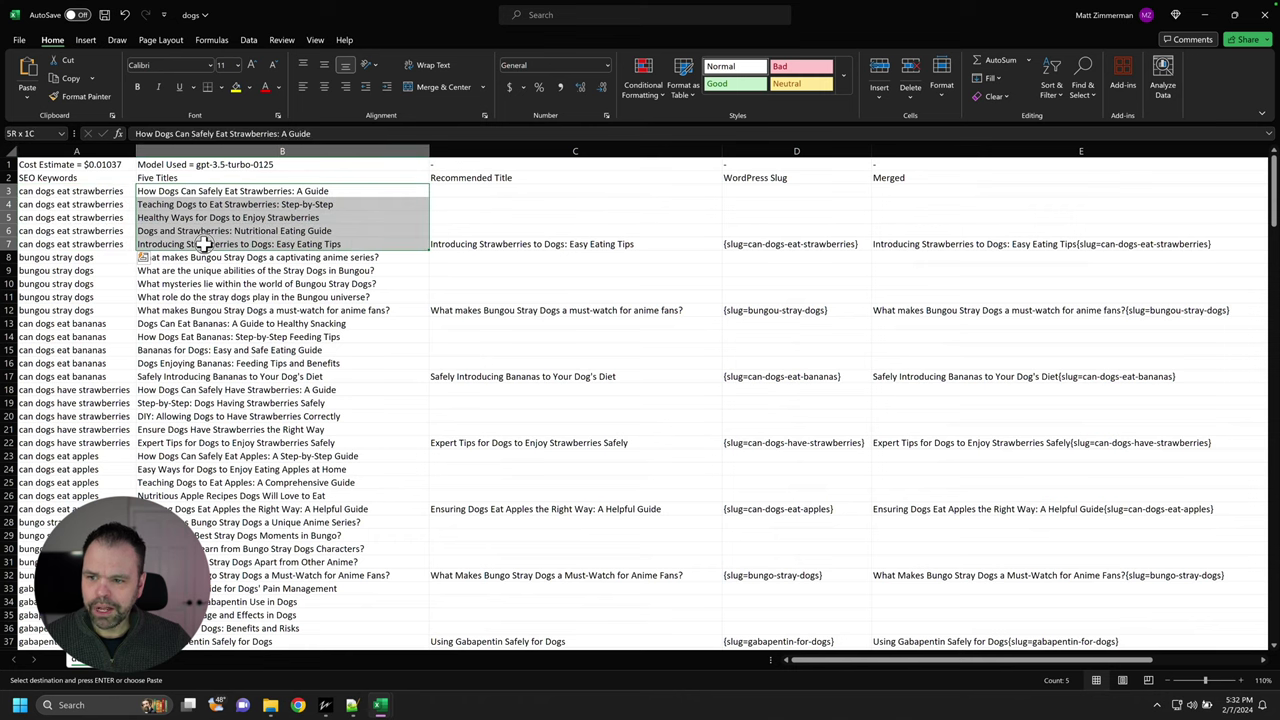
drag(458, 244, 500, 188)
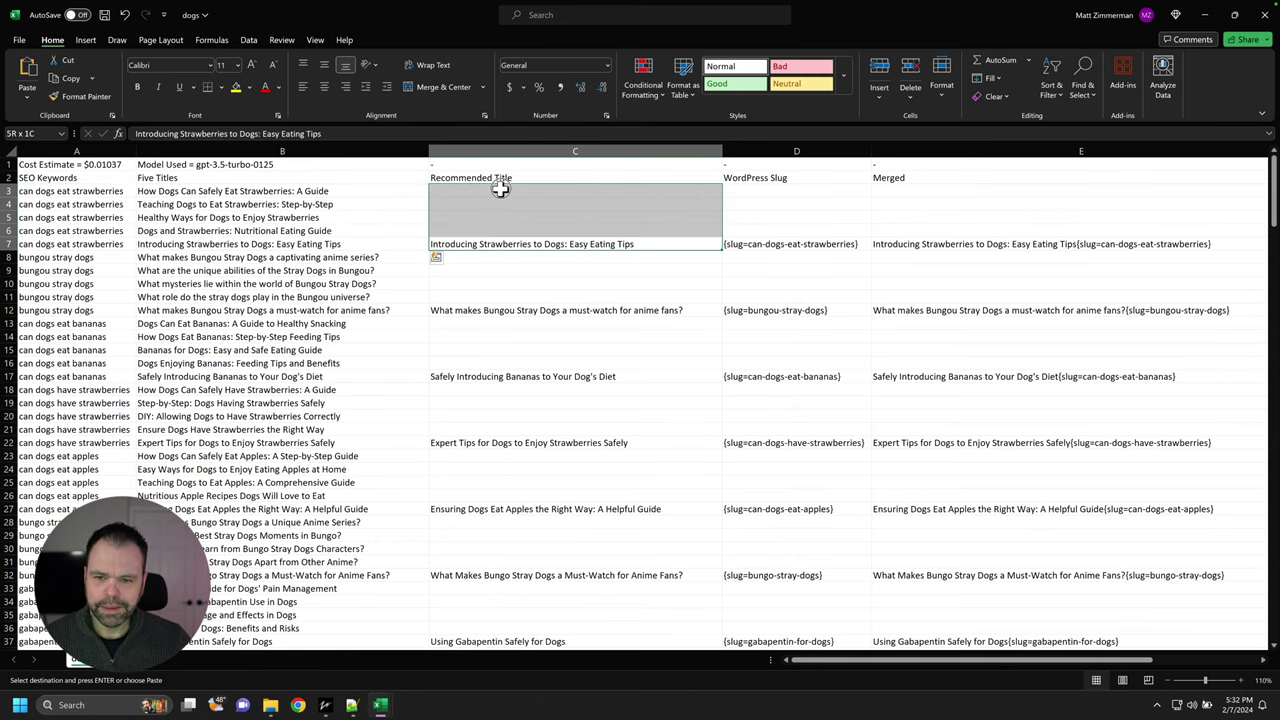
drag(55, 190, 190, 195)
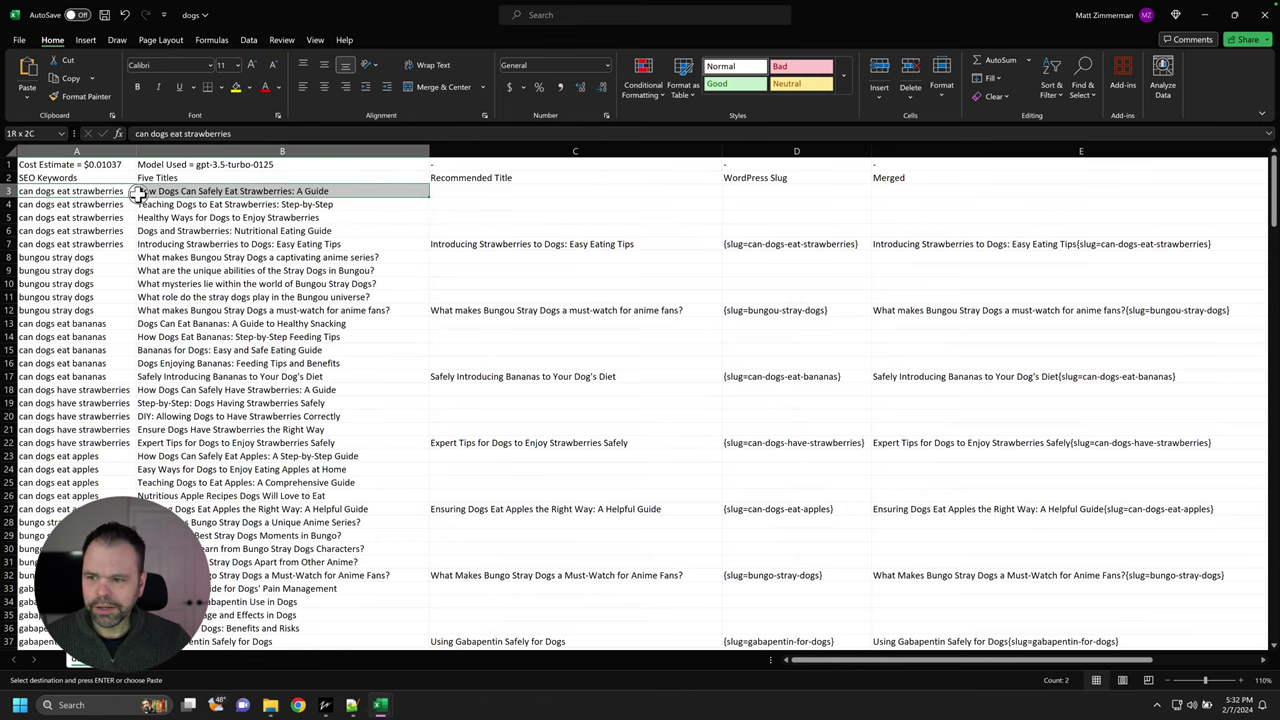
drag(328, 190, 388, 244)
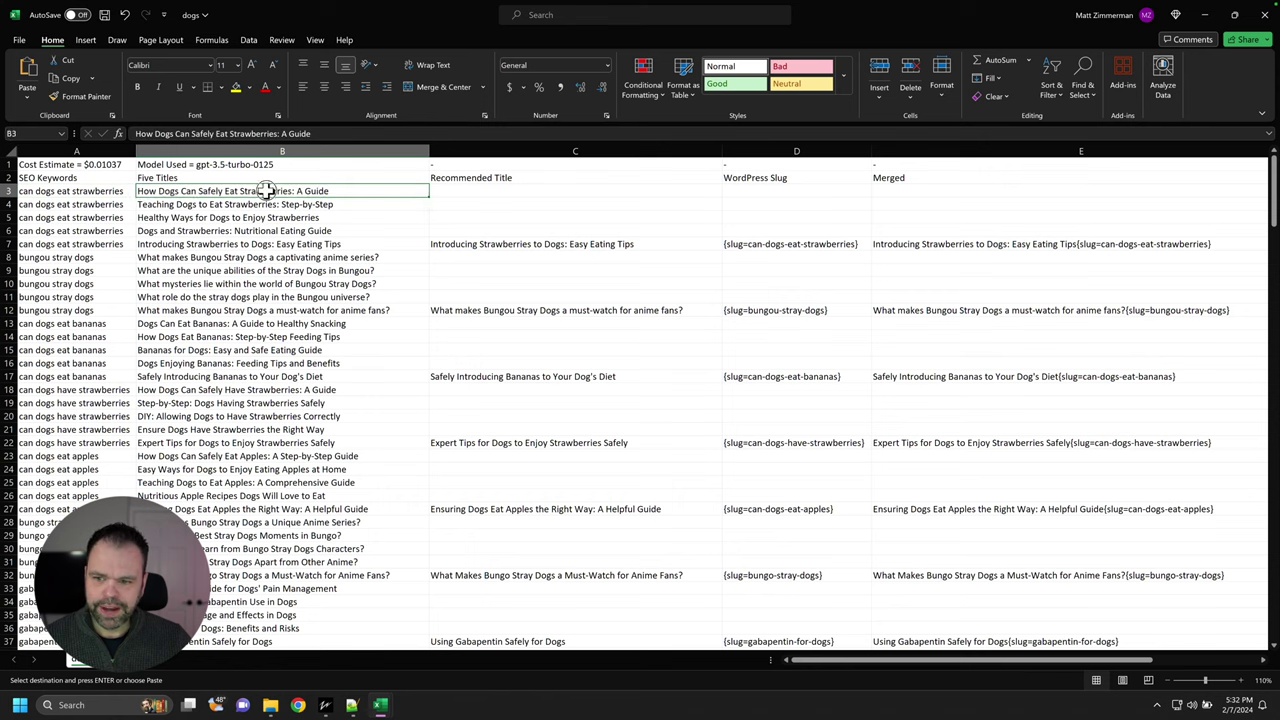
click(466, 244)
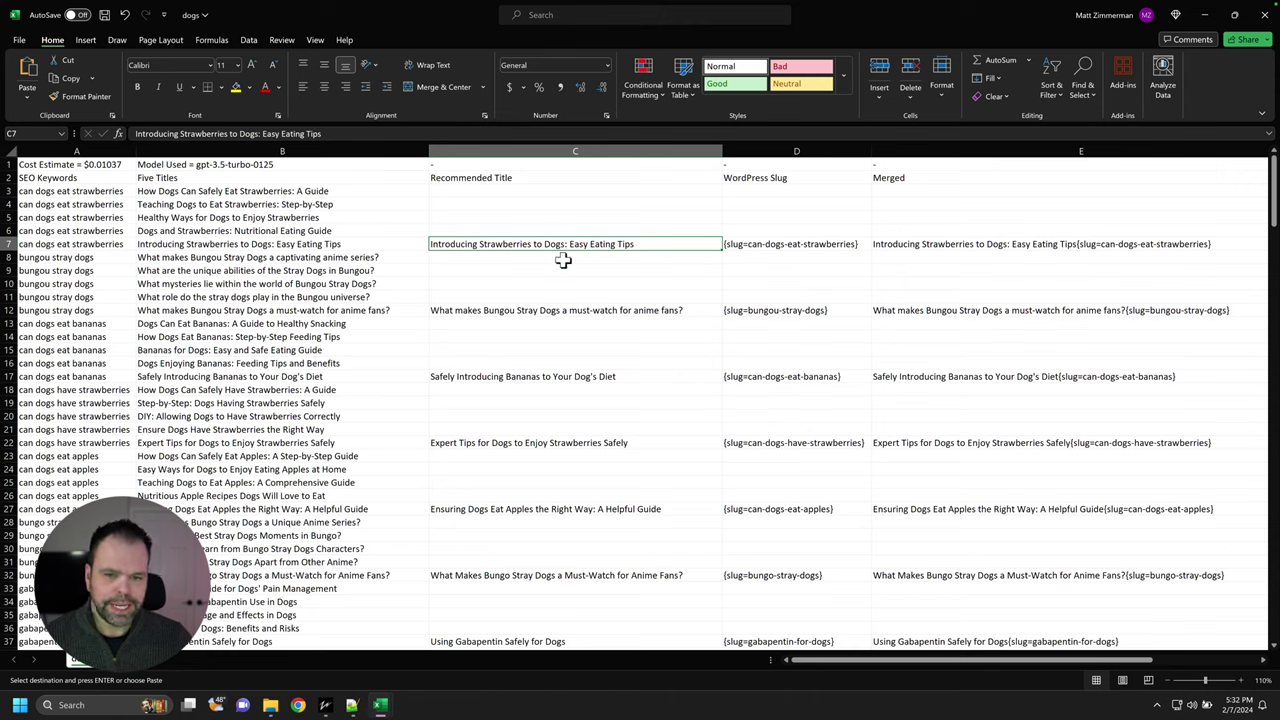
click(758, 243)
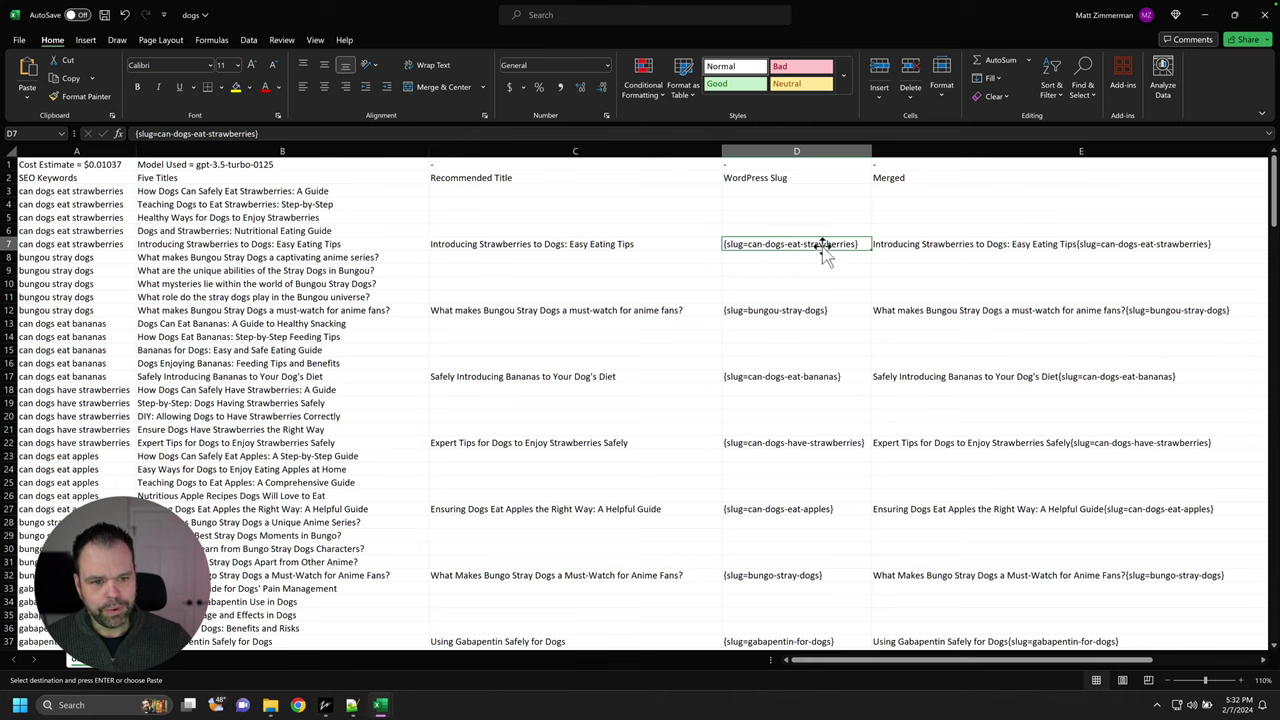
click(884, 244)
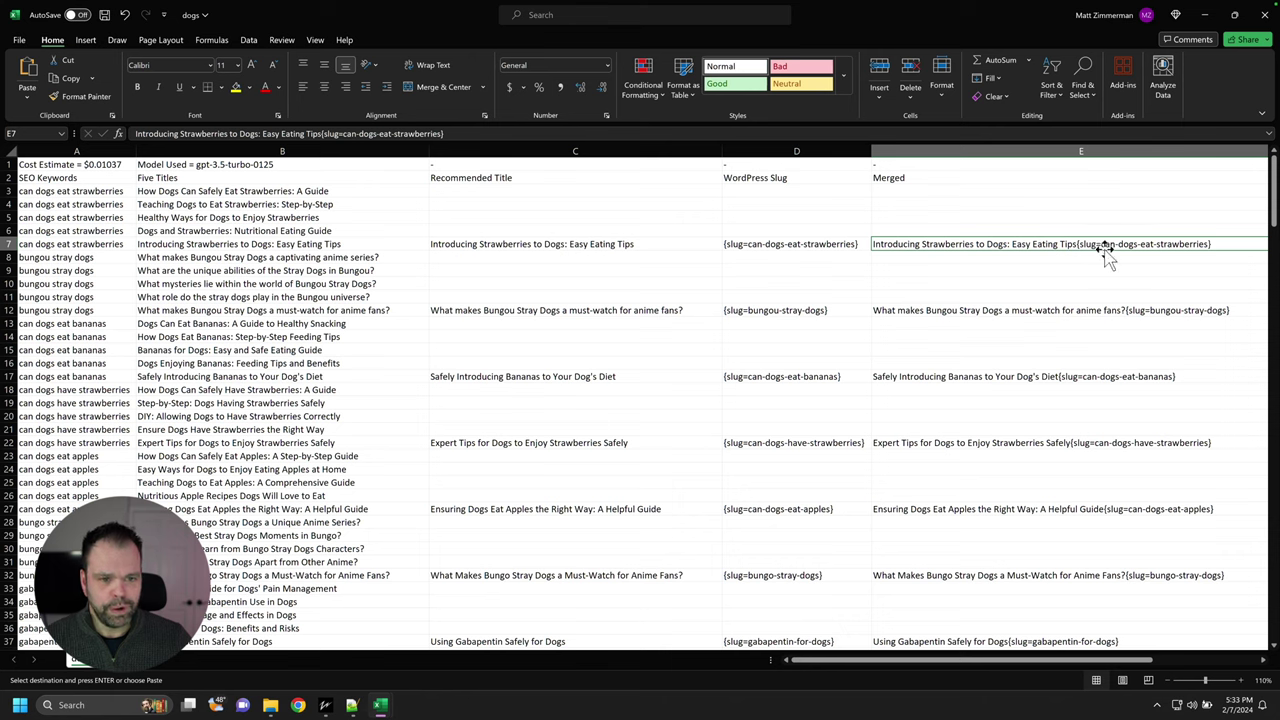
click(88, 248)
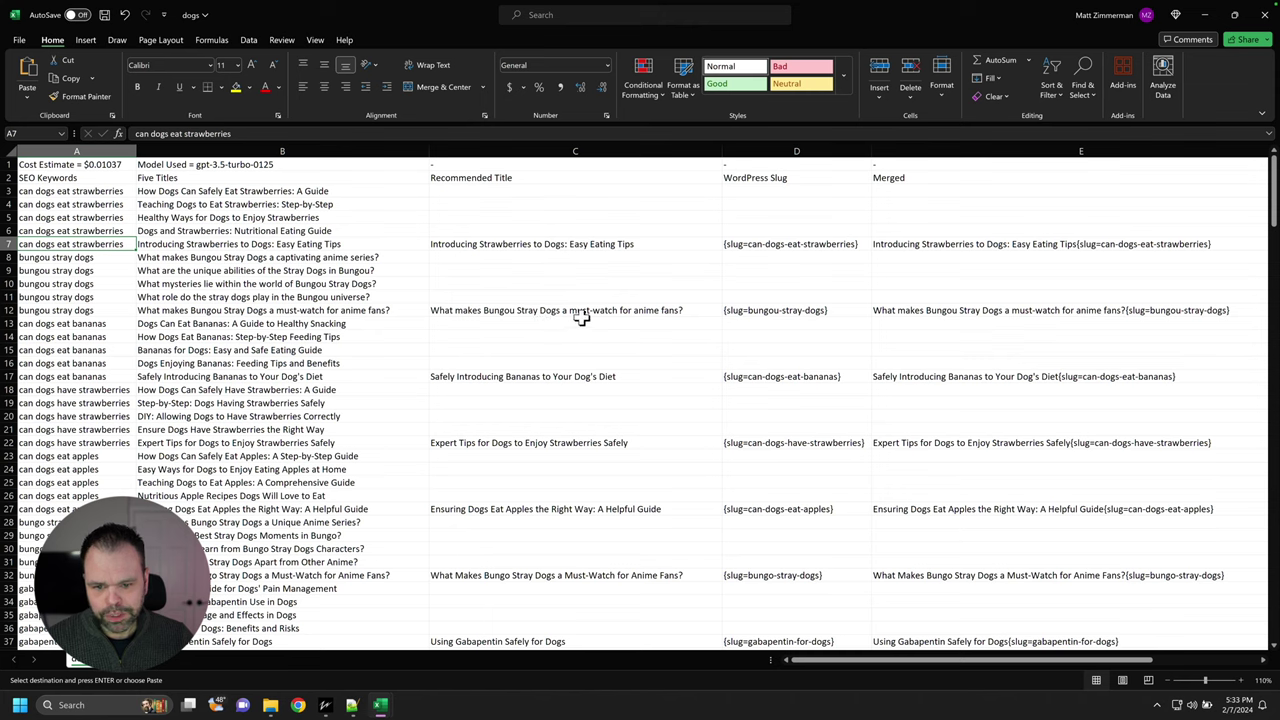
click(654, 312)
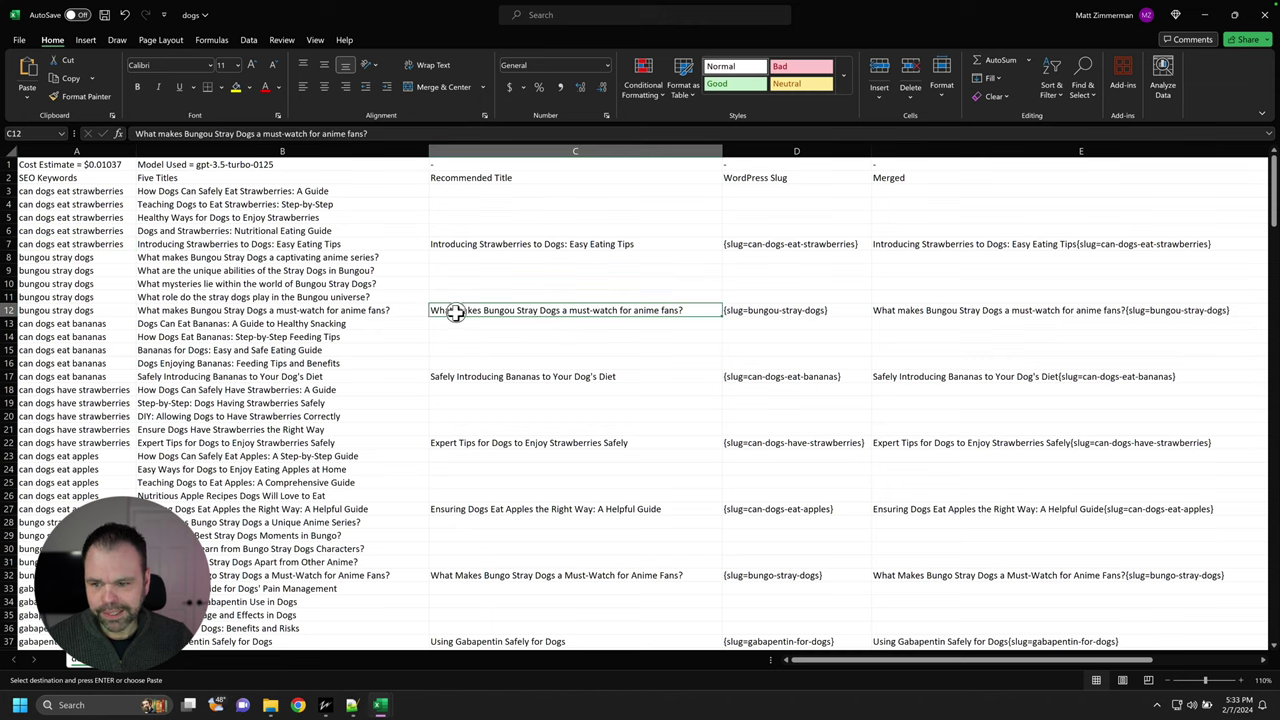
click(523, 378)
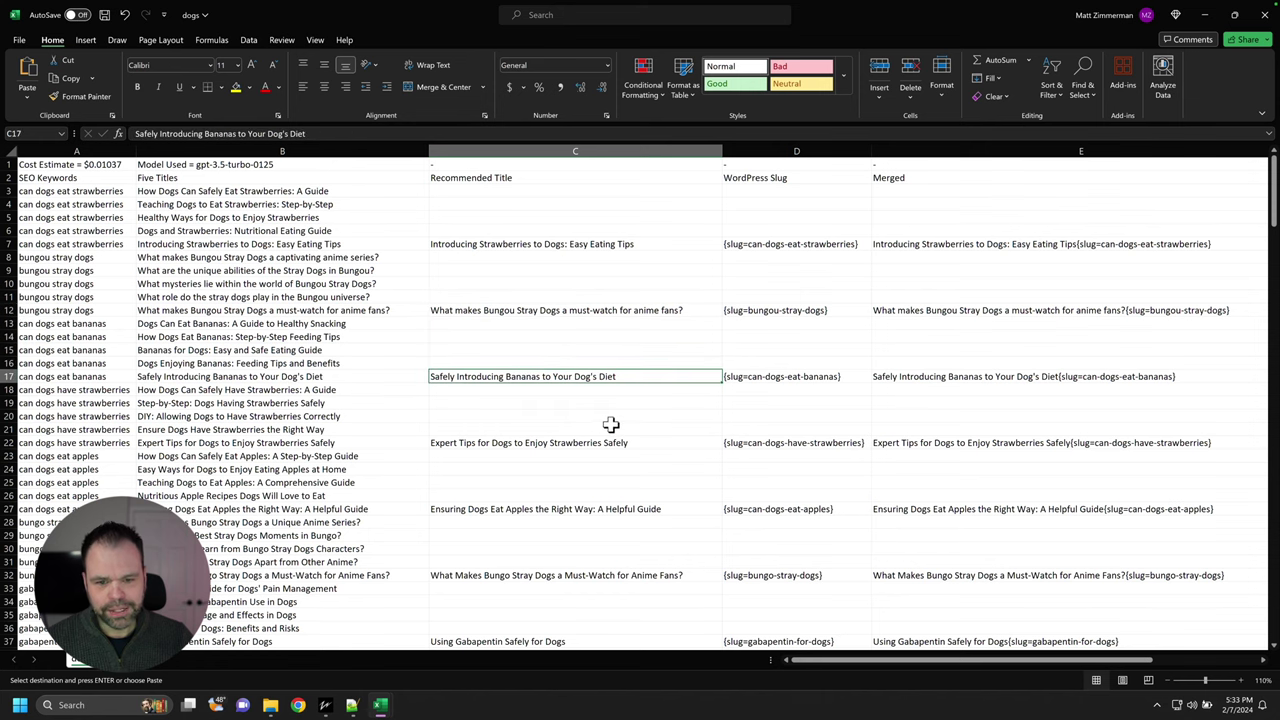
scroll(540, 445, down, 2)
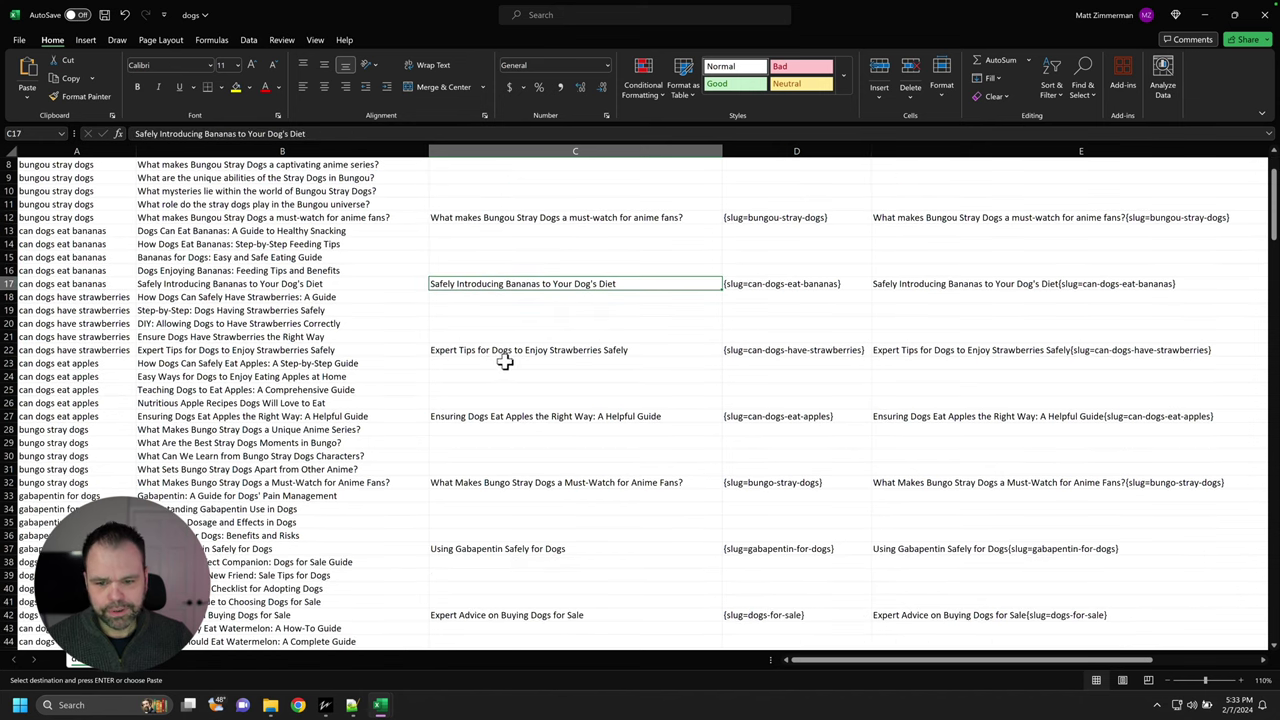
click(549, 352)
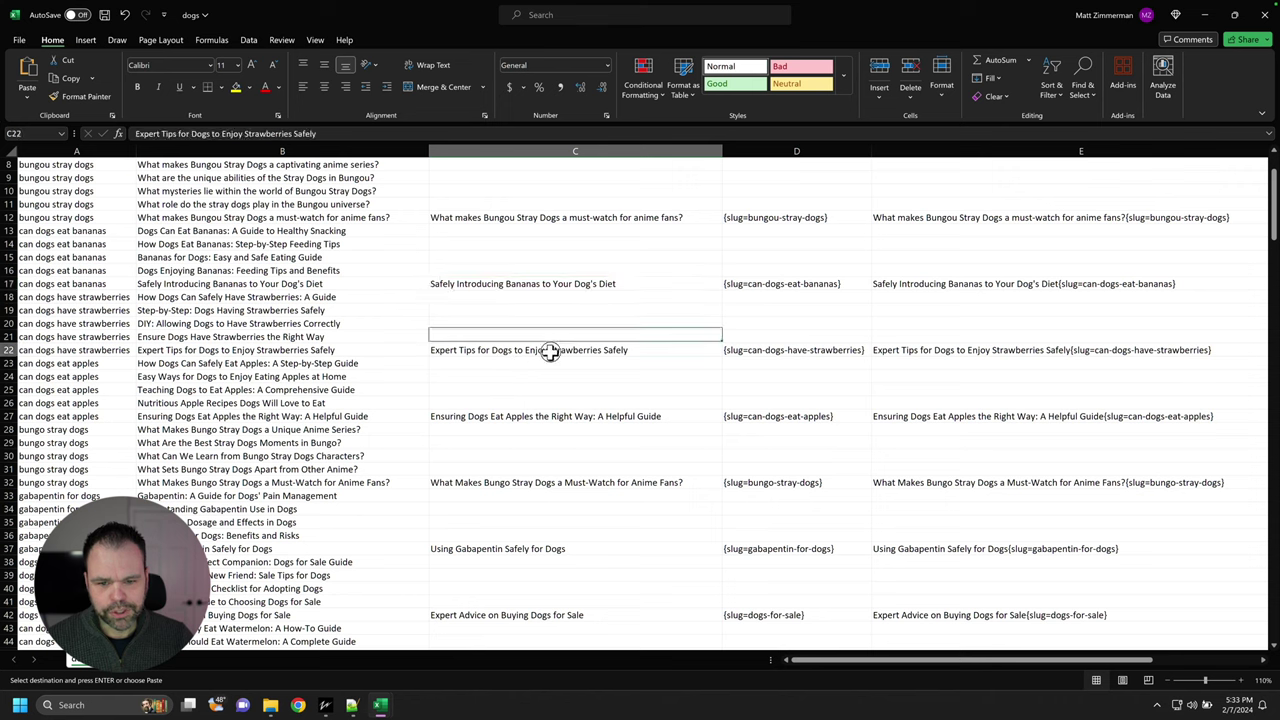
click(580, 418)
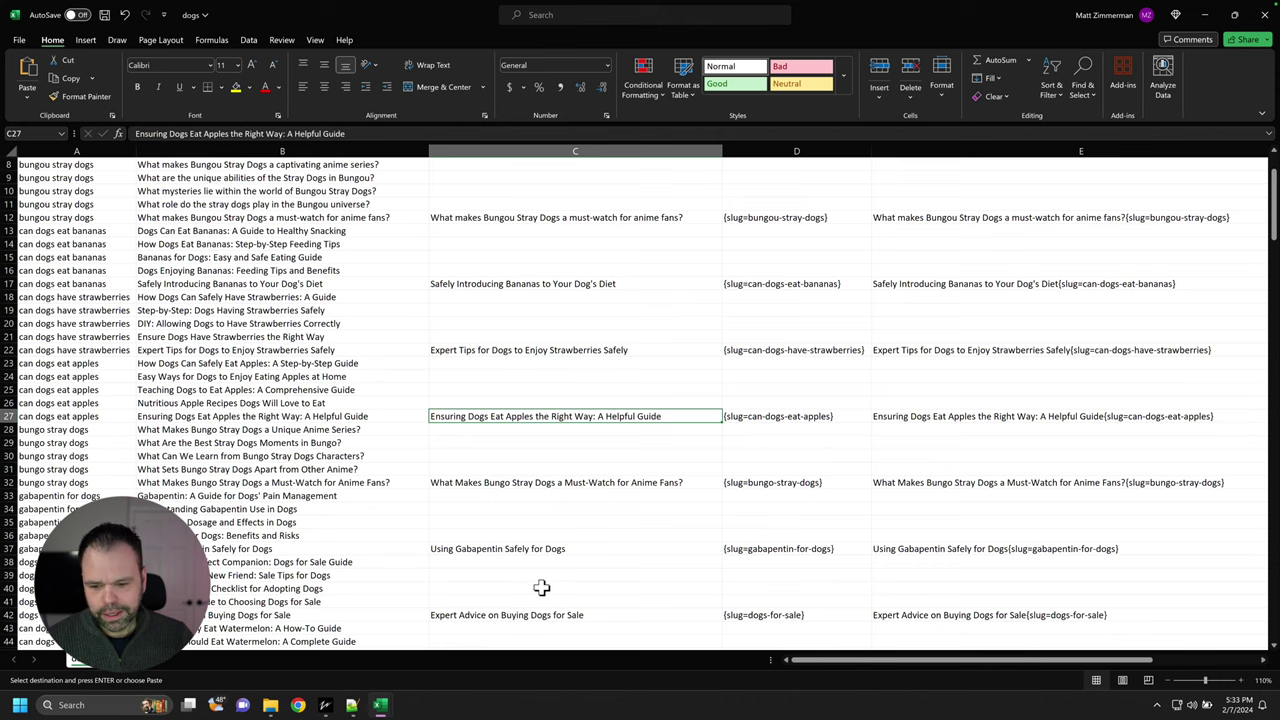
scroll(541, 587, down, 2)
click(535, 532)
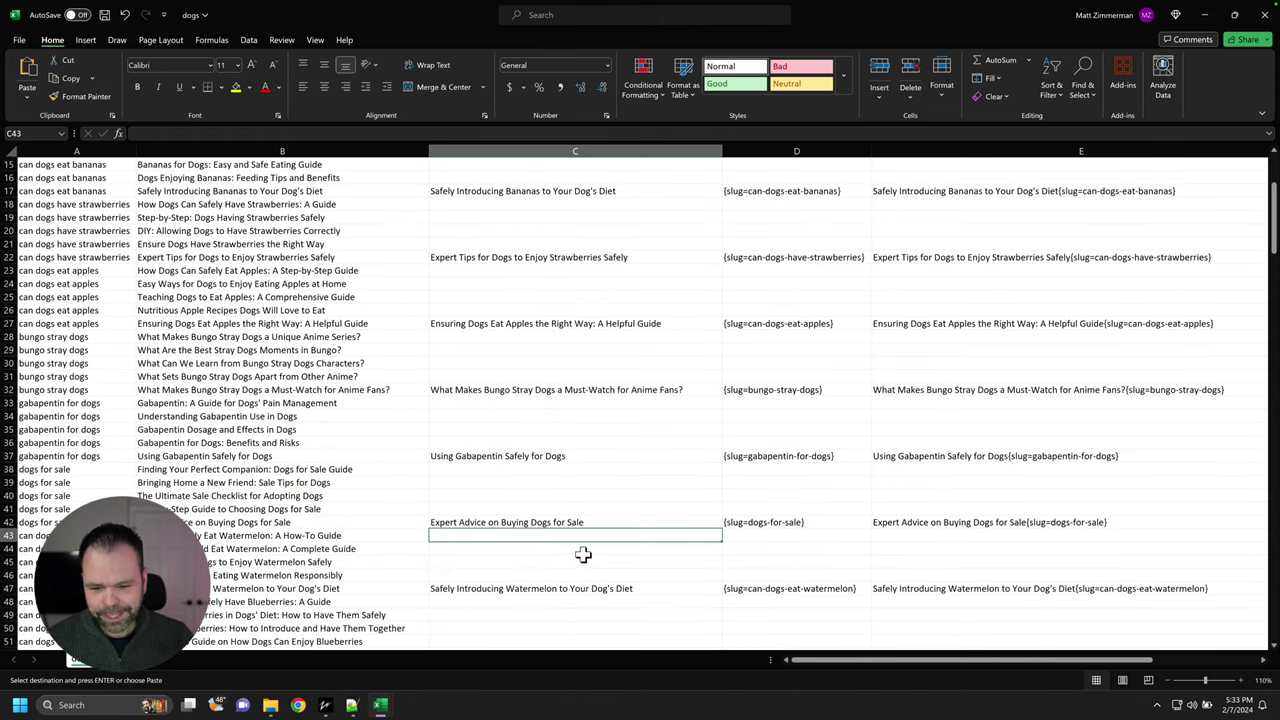
scroll(589, 563, down, 4)
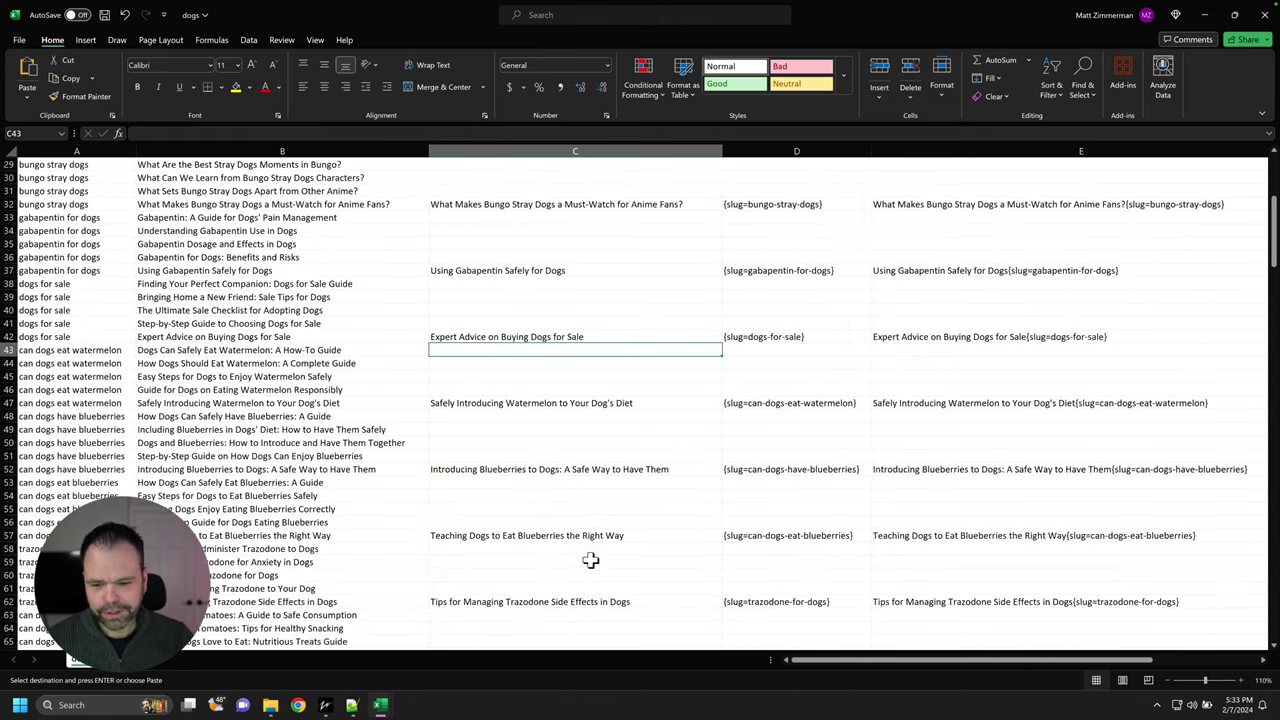
scroll(589, 563, down, 2)
click(487, 379)
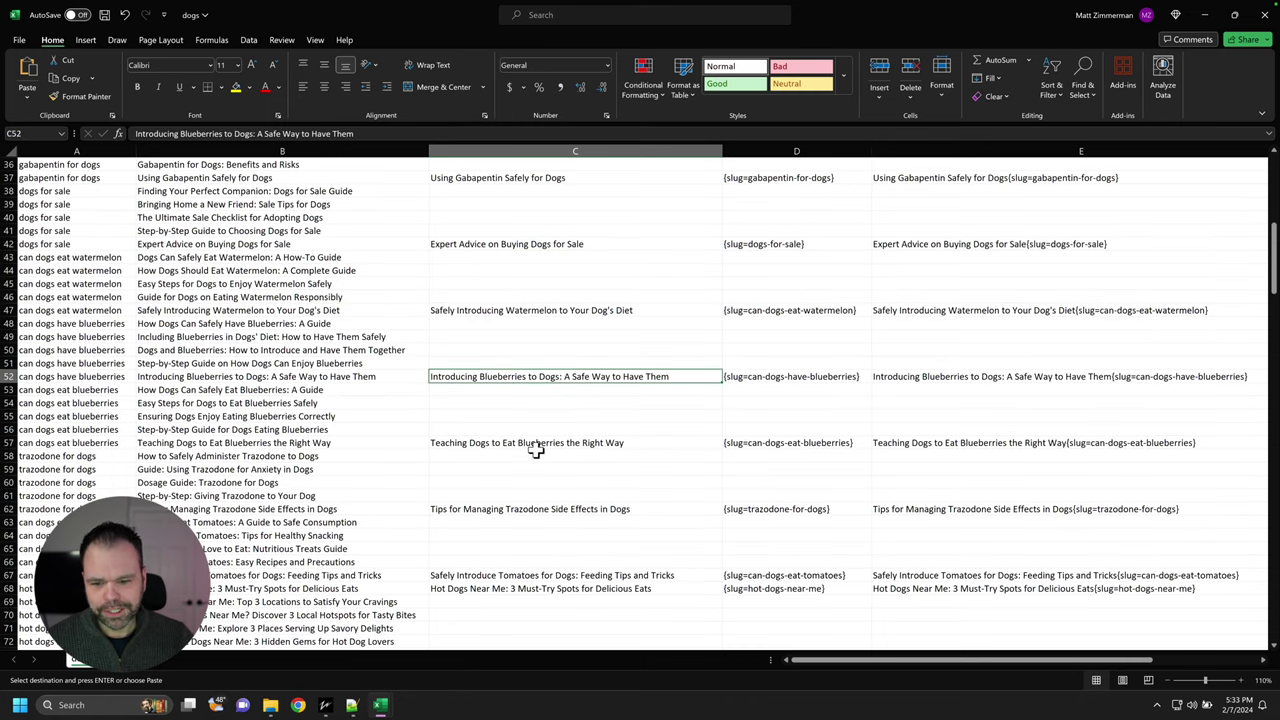
click(549, 445)
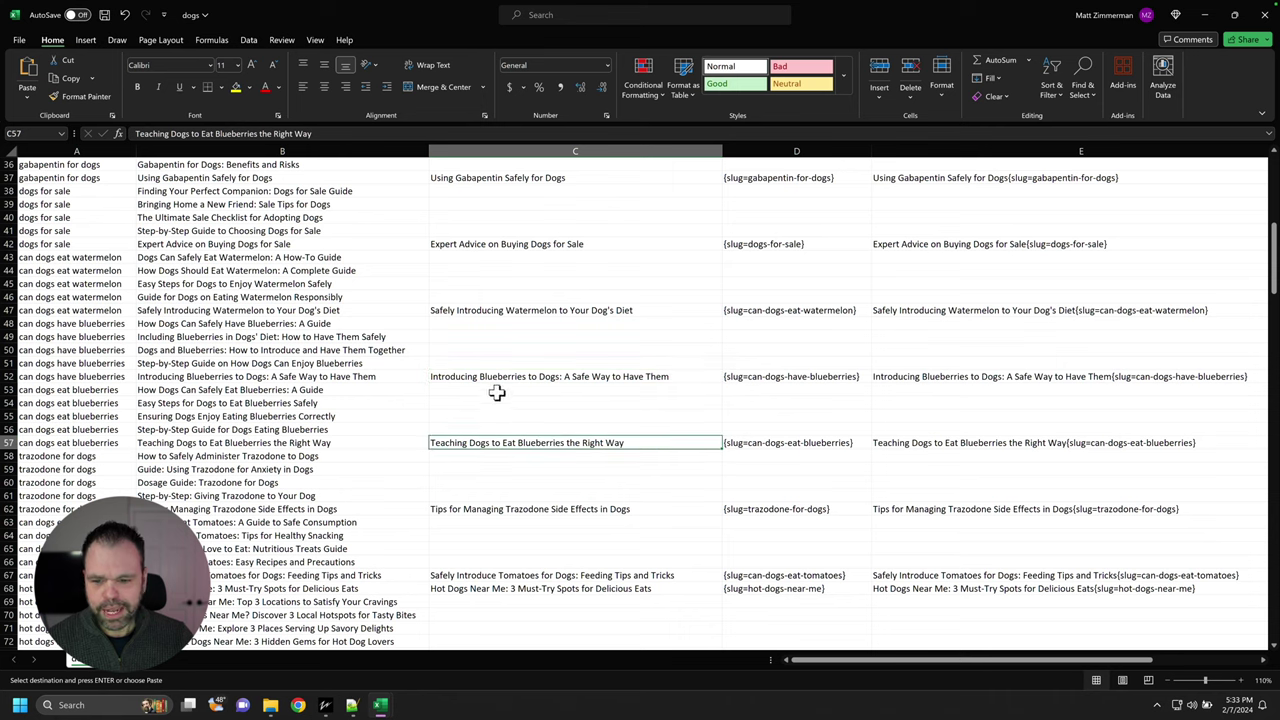
click(587, 379)
shift+click(960, 377)
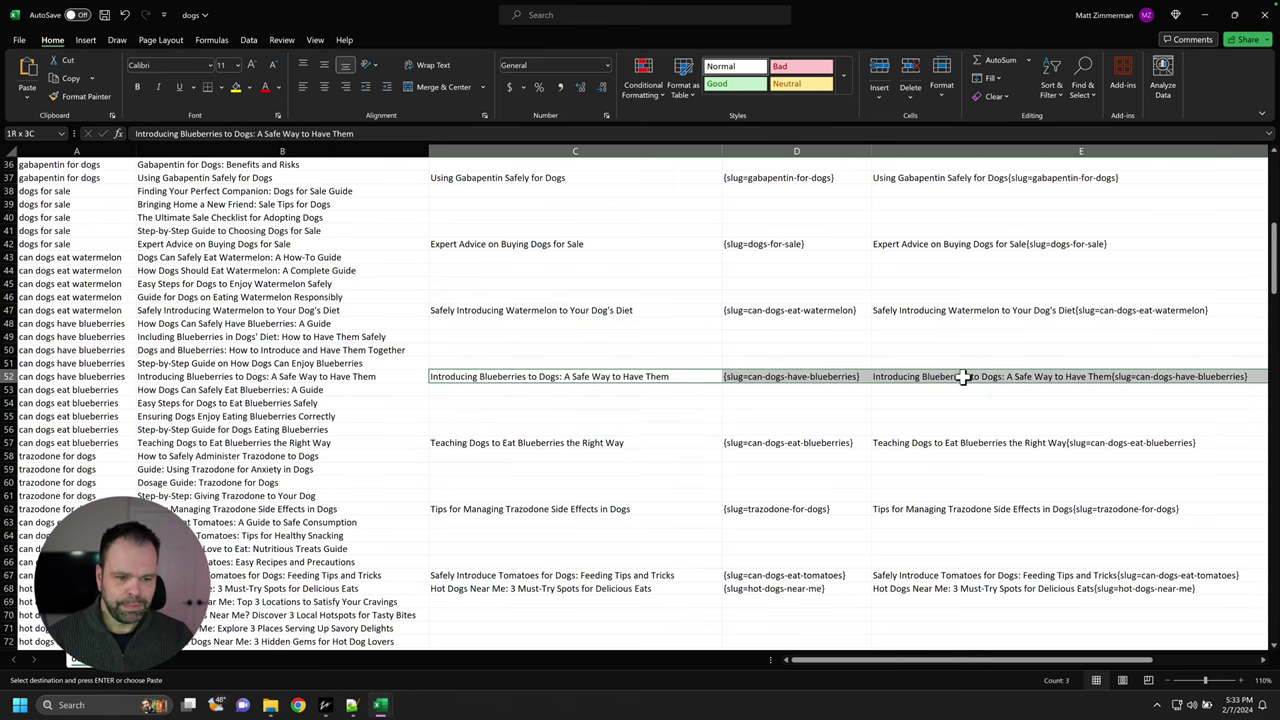
key(Delete)
key(ctrl+z)
key(ctrl+c)
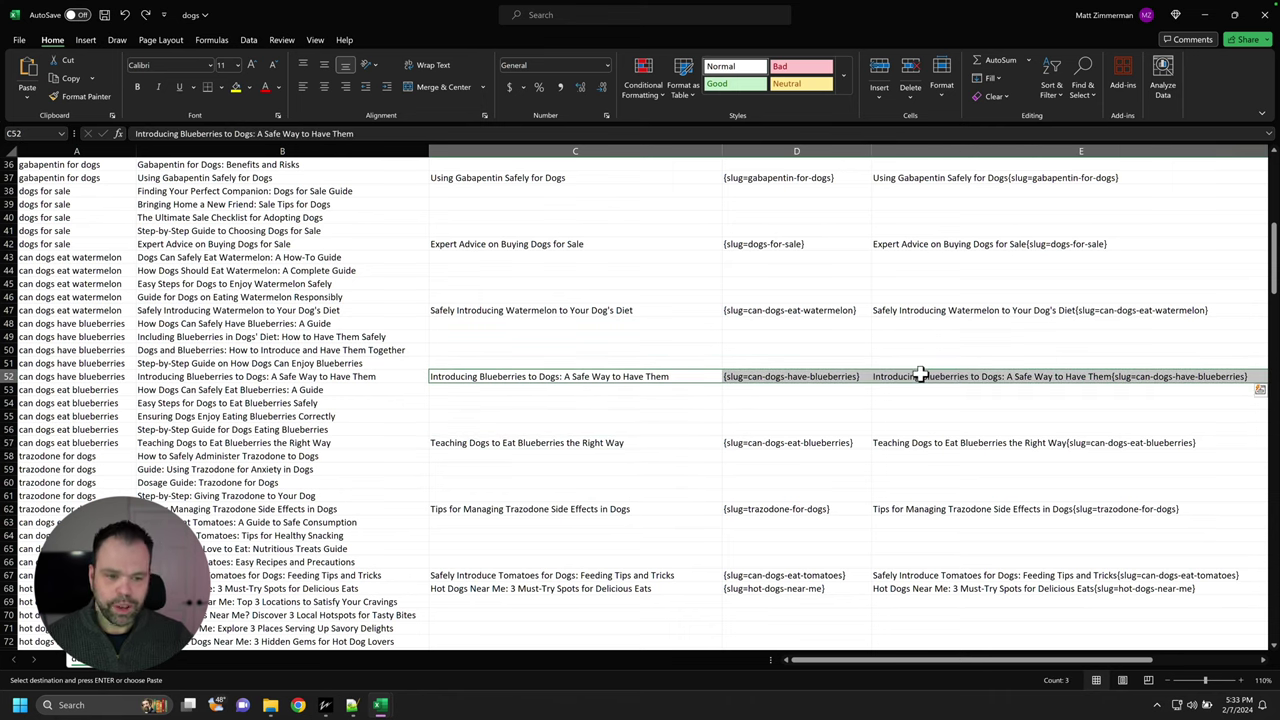
scroll(920, 385, up, 12)
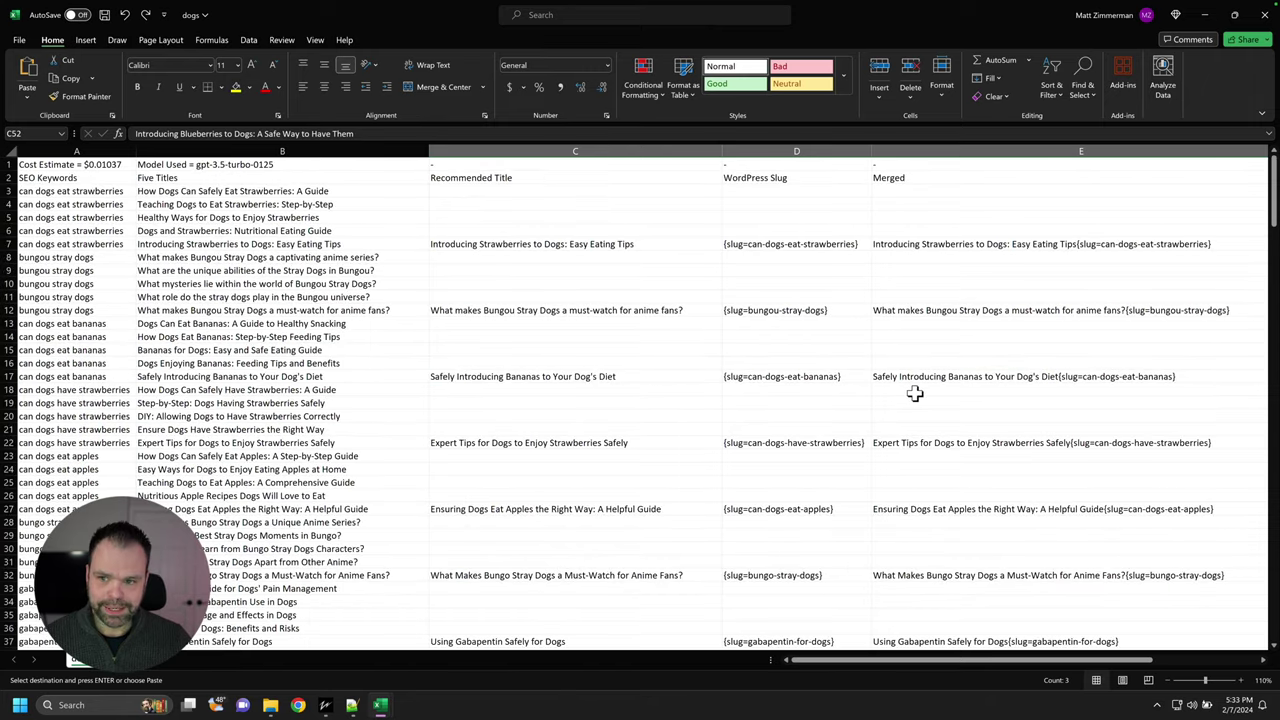
click(9, 177)
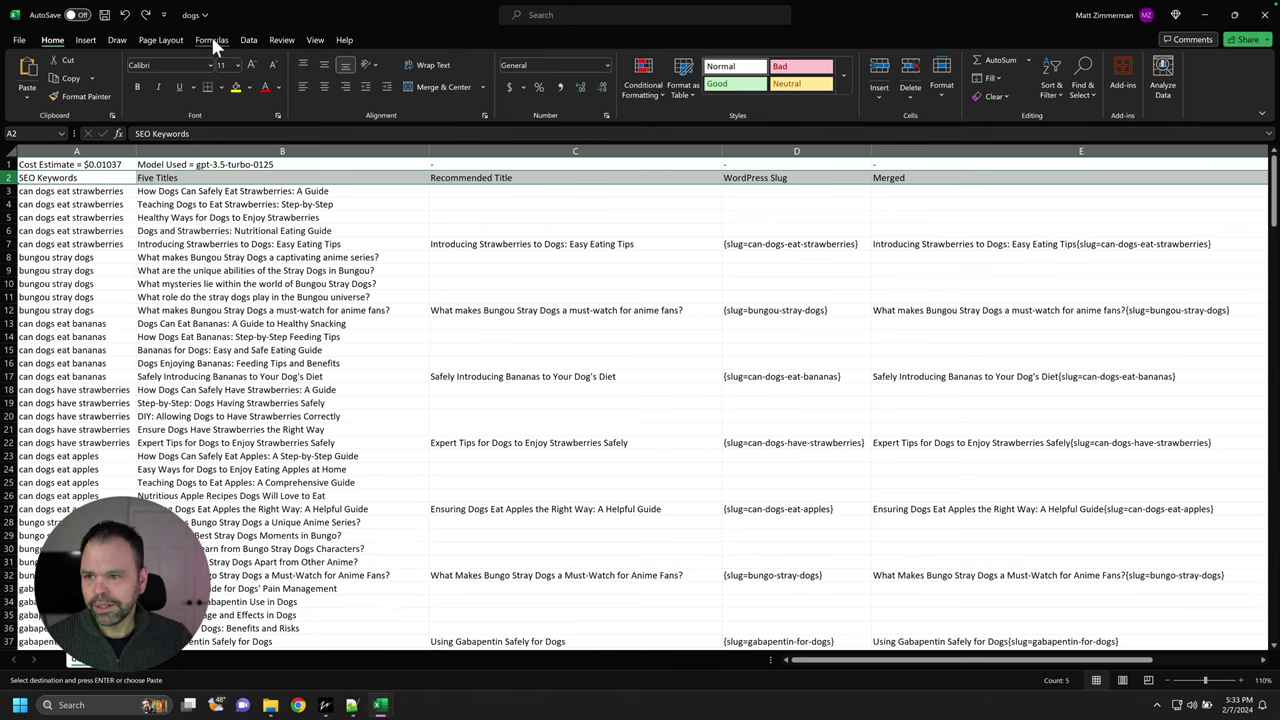
Add header filters and exclude (Blanks) from the Merged column, leaving 50 of 250 rows.
click(246, 41)
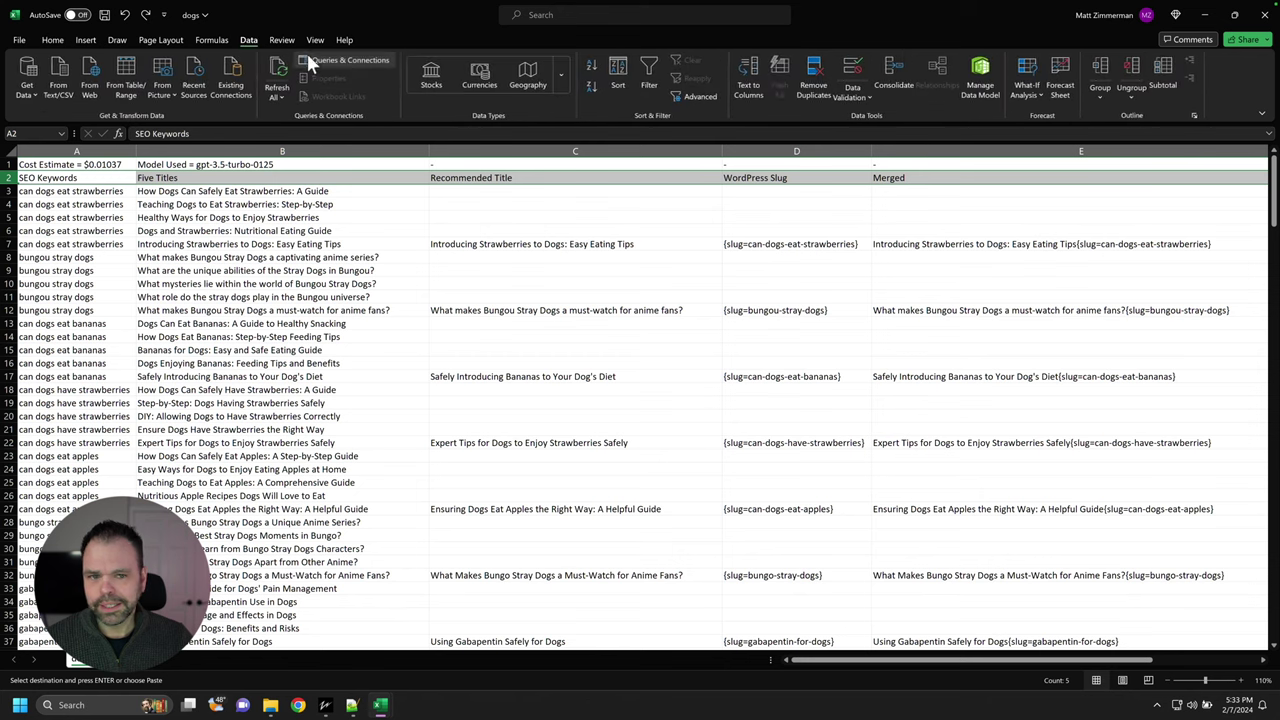
click(652, 88)
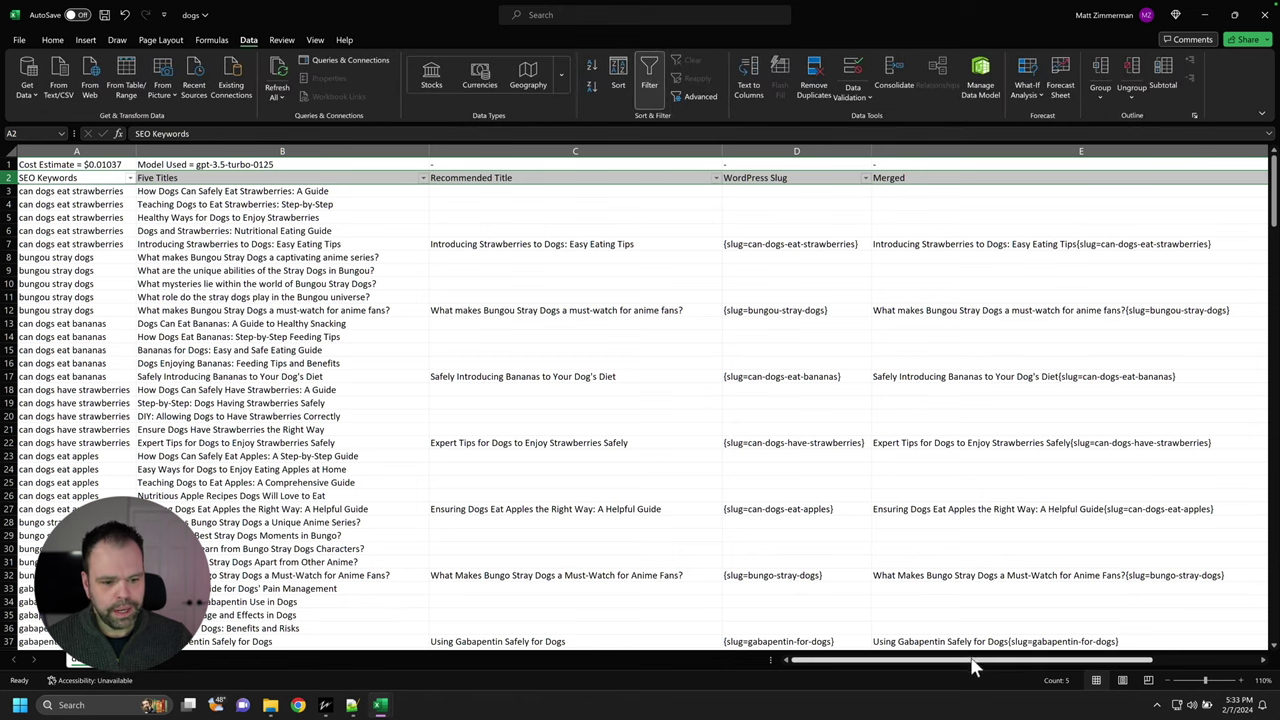
drag(971, 660, 1040, 660)
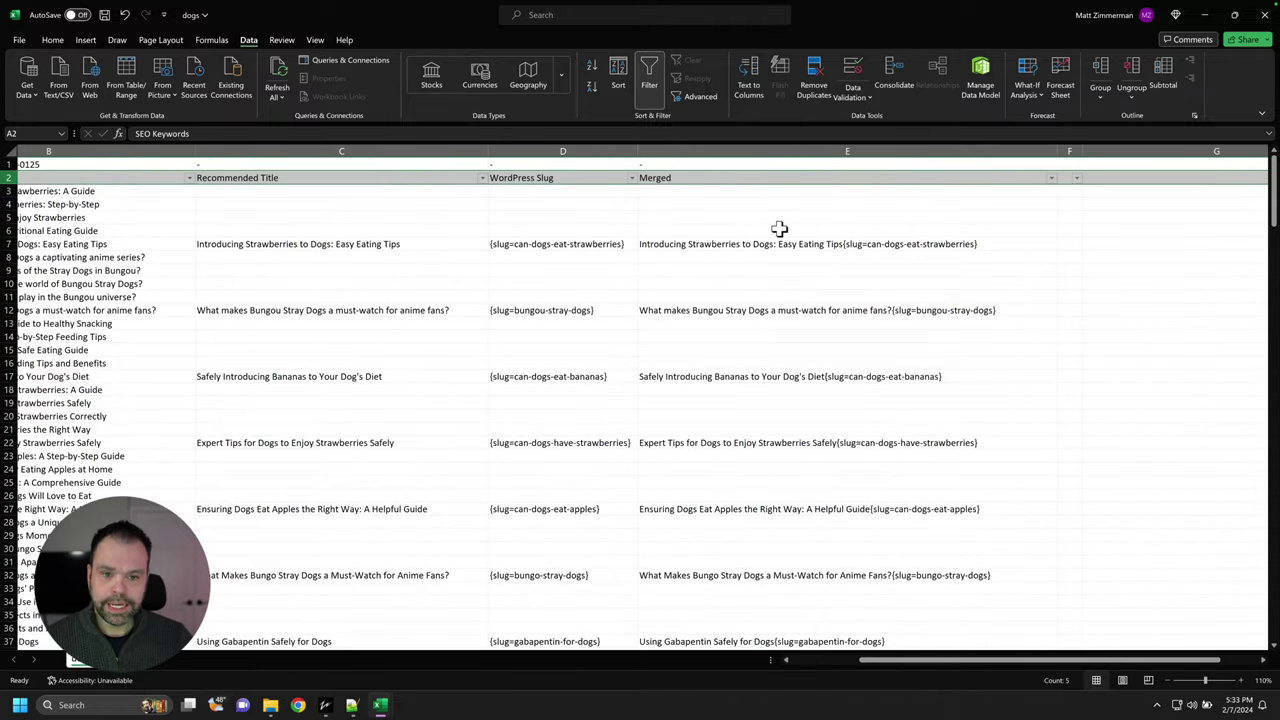
click(1051, 178)
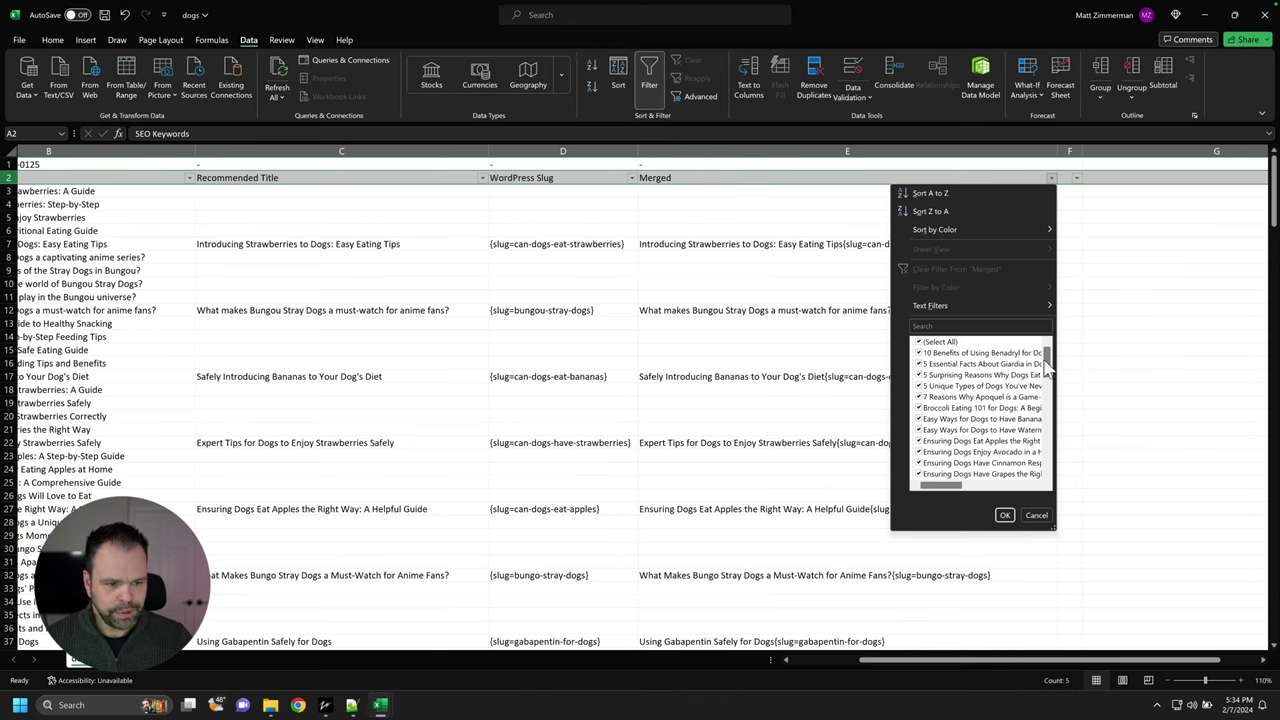
scroll(1050, 440, down, 5)
scroll(1050, 440, down, 5)
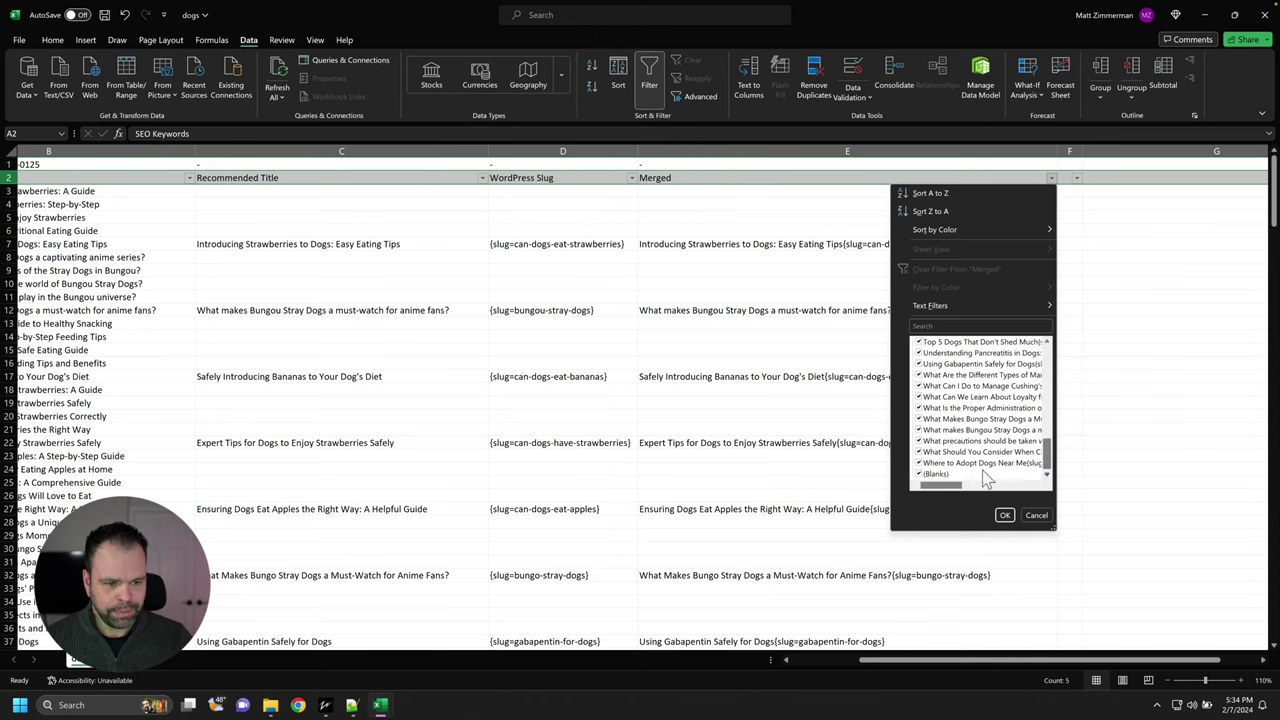
click(919, 475)
click(1005, 515)
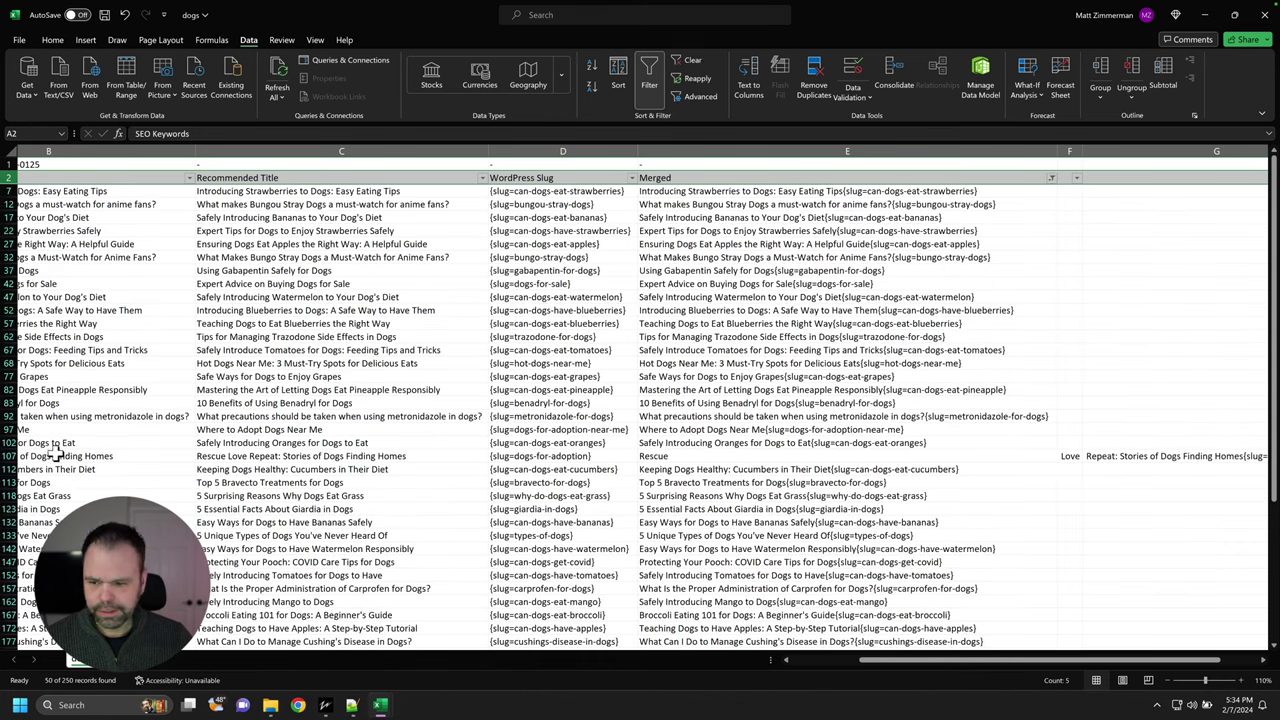
Clear broken row 107, then copy merged entries E7:E252 into A1 of a new sheet.
click(15, 455)
key(Delete)
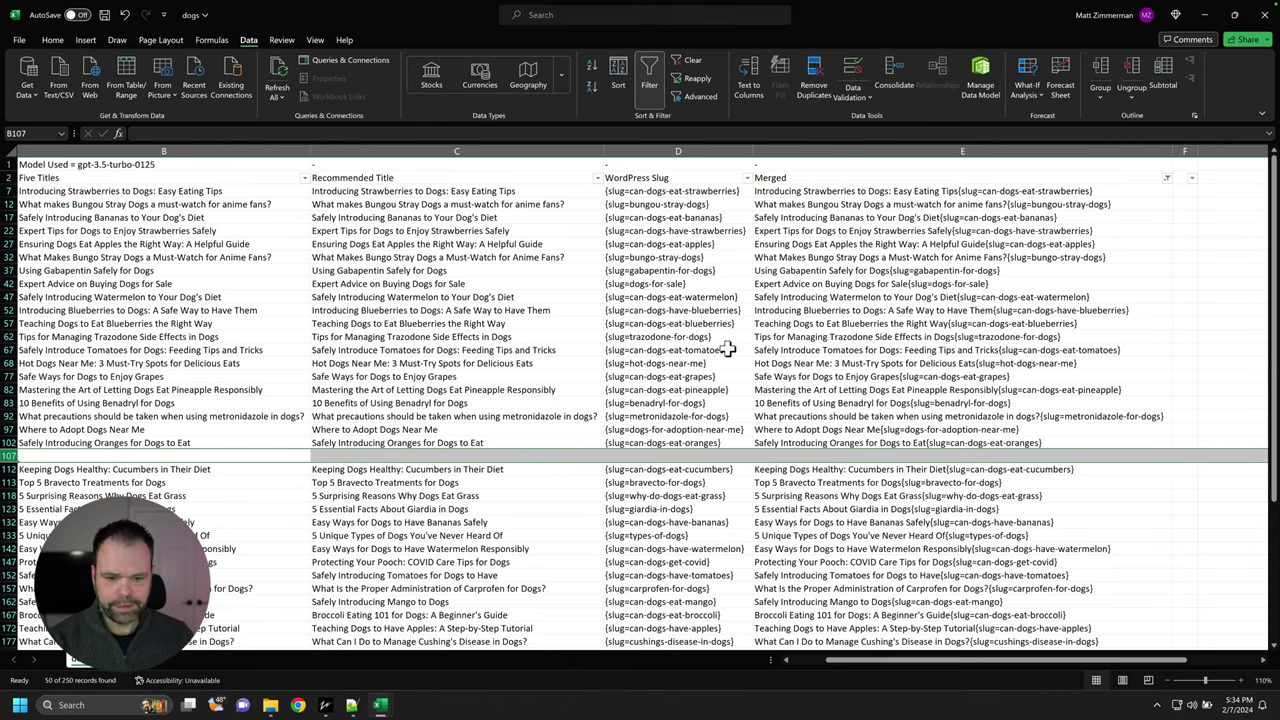
mouse_move(820, 190)
mouse_down()
mouse_move(828, 388)
mouse_move(800, 271)
mouse_up()
key(ctrl+c)
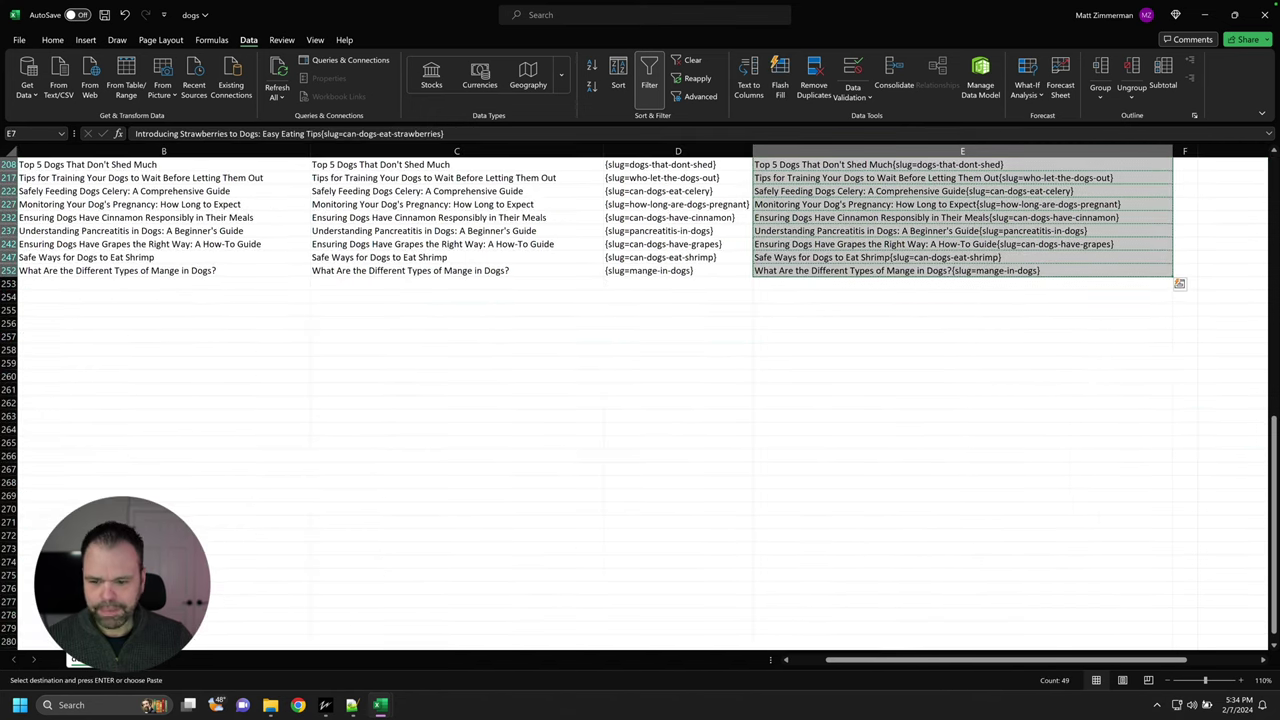
click(130, 662)
key(ctrl+v)
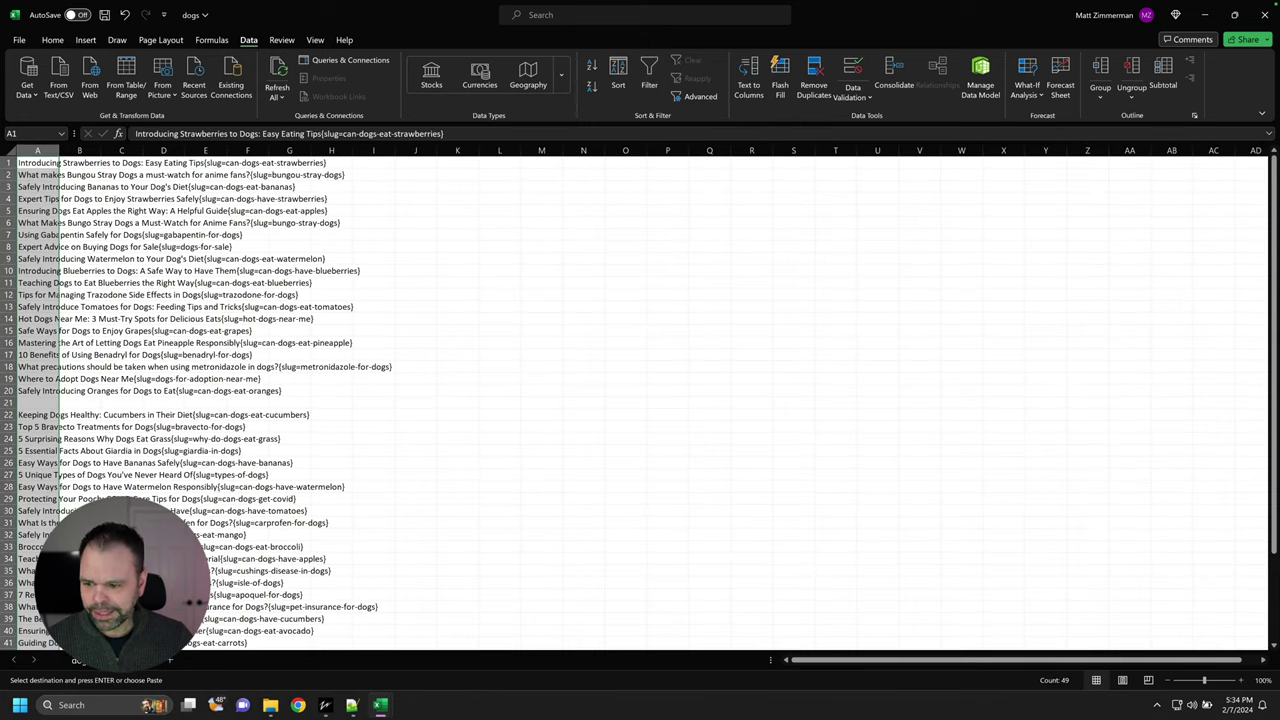
Paste the merged title-slug entries into Bulk Blog Writer's titles, then check and close the WordPress dialog.
click(330, 705)
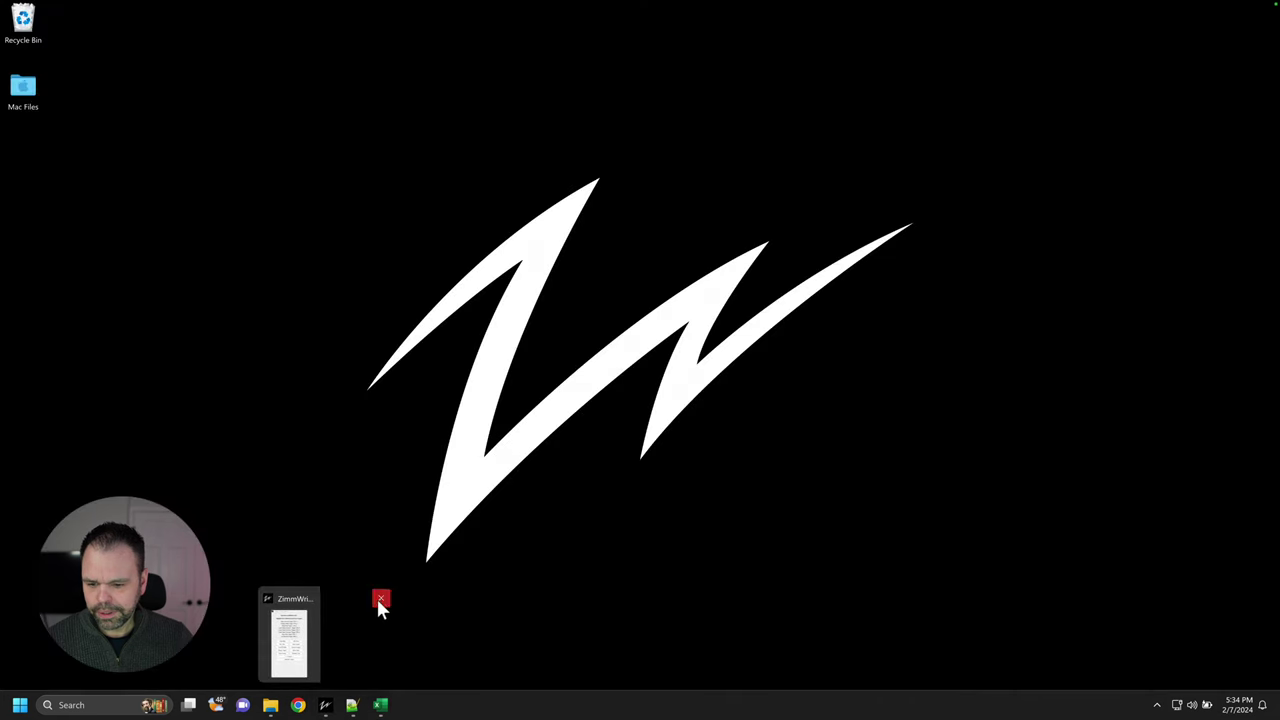
click(340, 645)
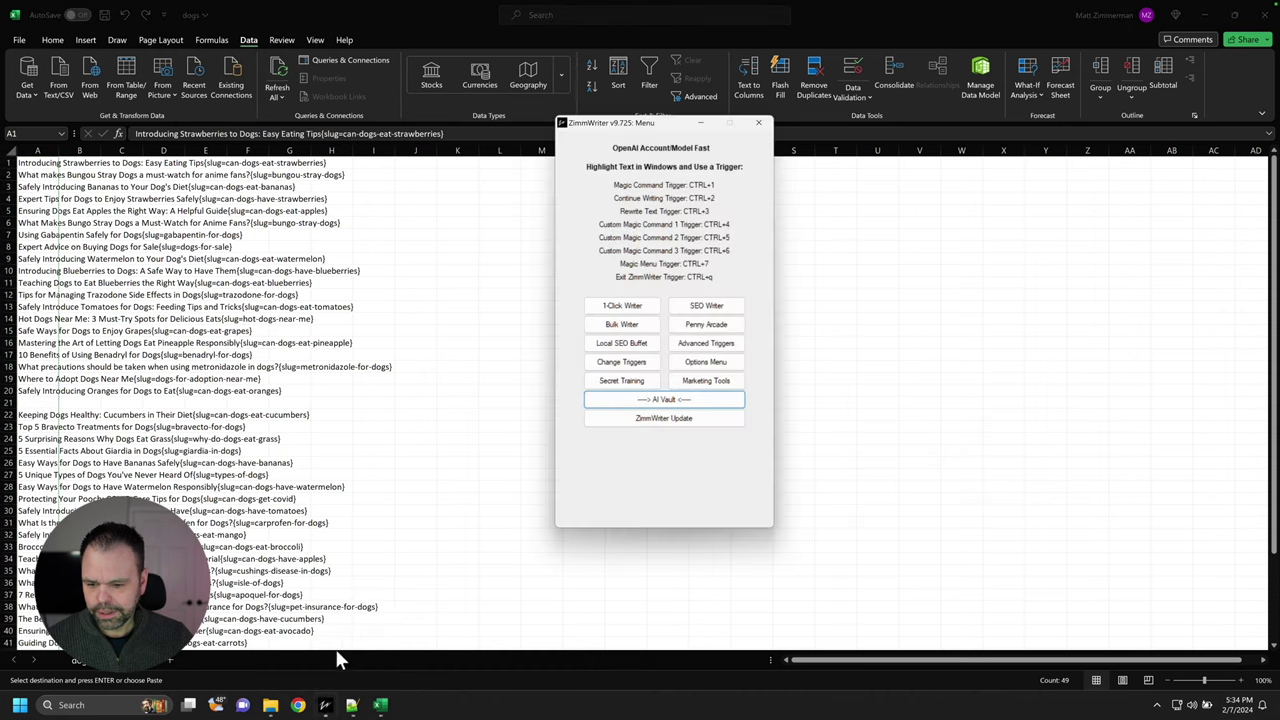
click(621, 325)
key(ctrl+v)
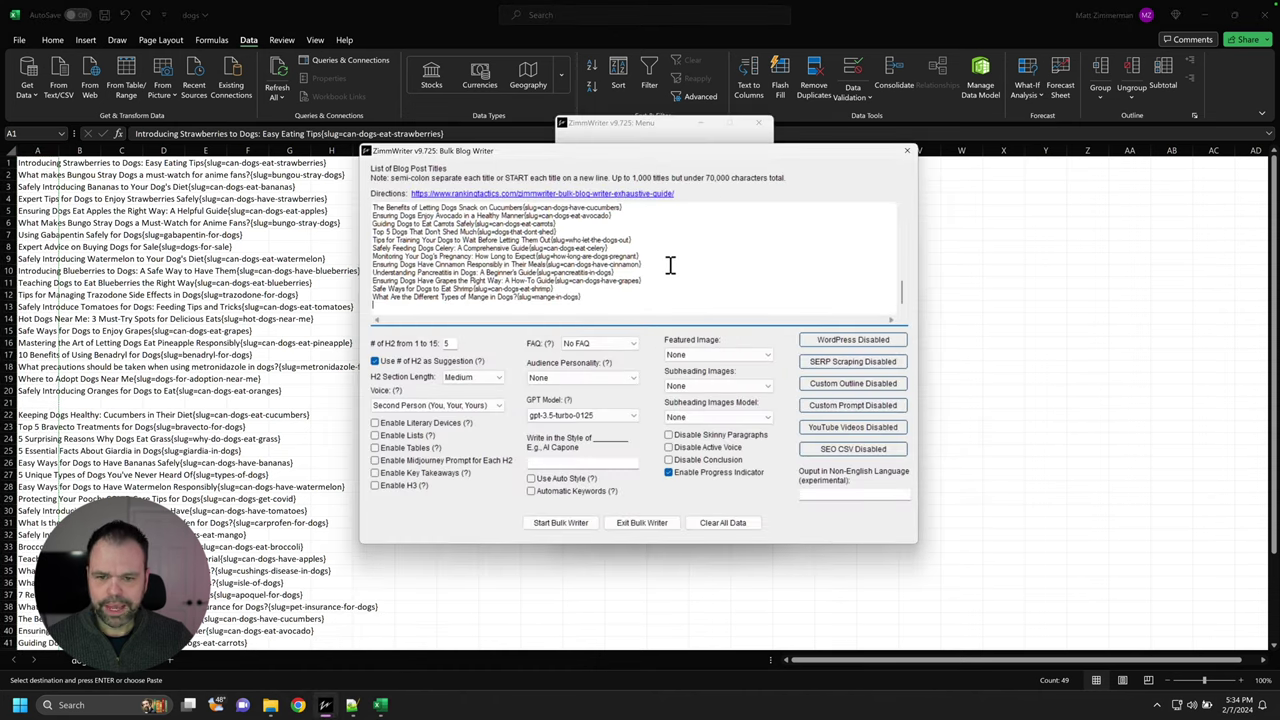
scroll(669, 256, up, 7)
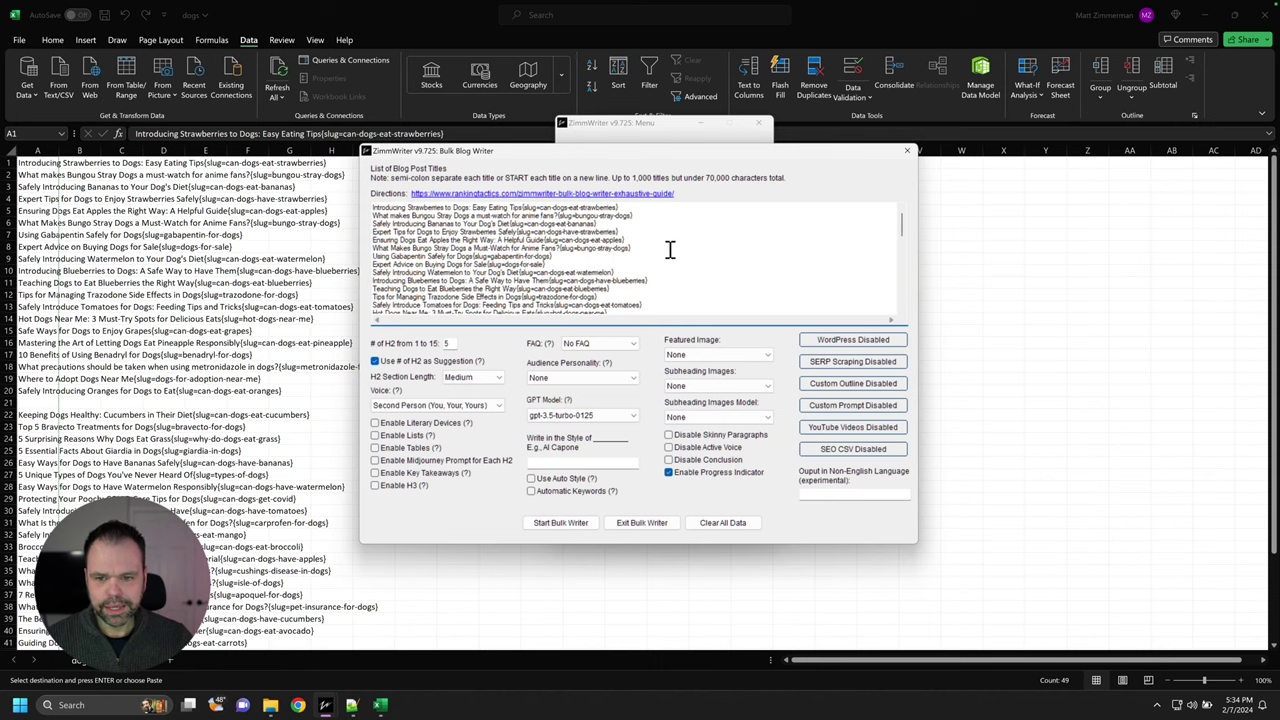
click(866, 343)
click(777, 196)
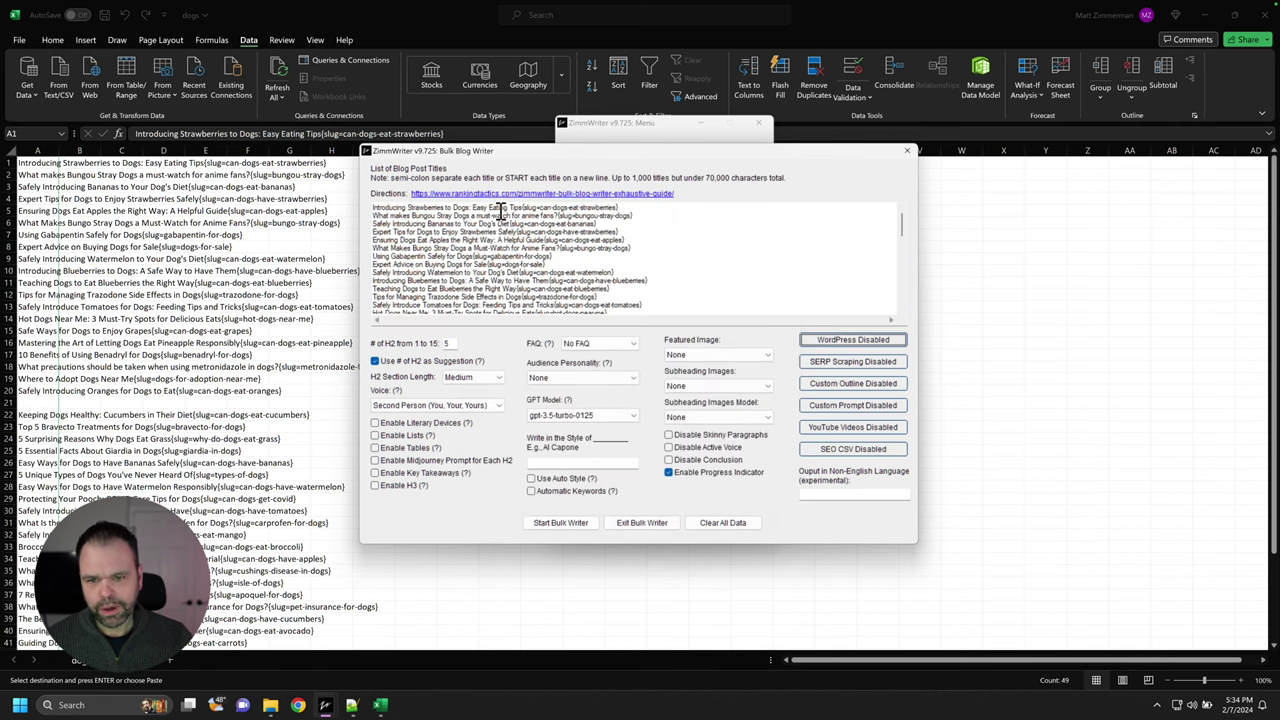